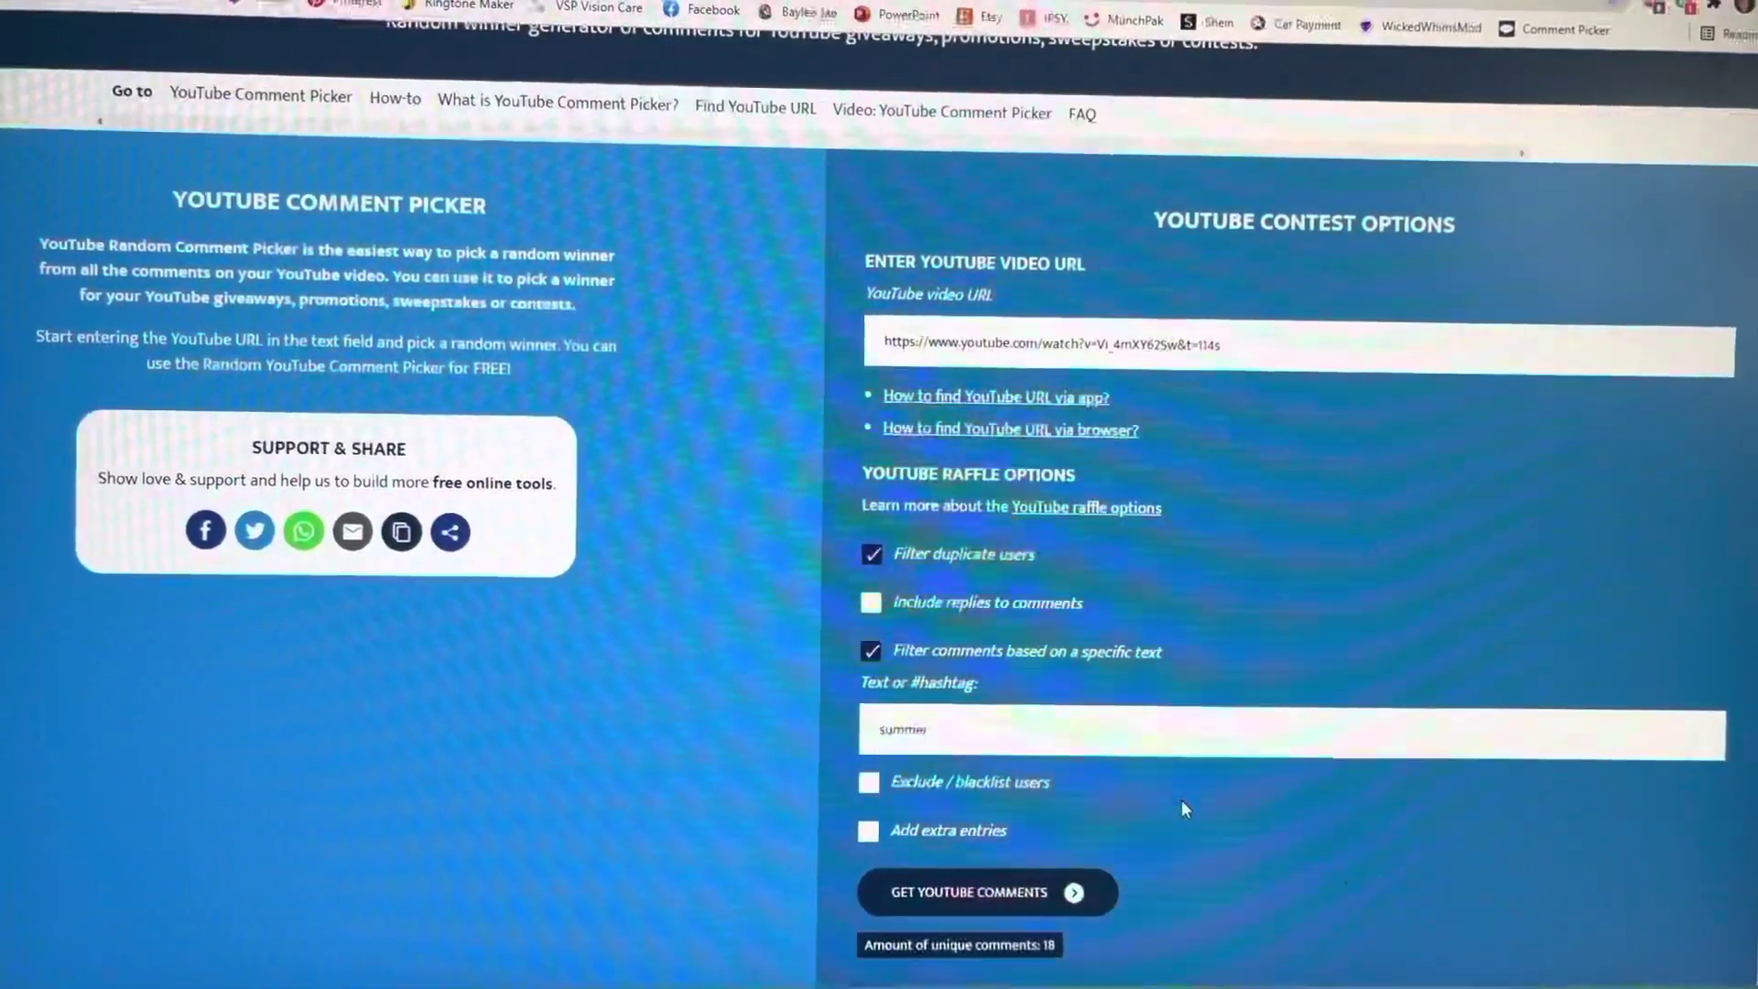
{"action": "scroll", "coordinate": [1181, 808], "scroll_direction": "down", "scroll_amount": 1}
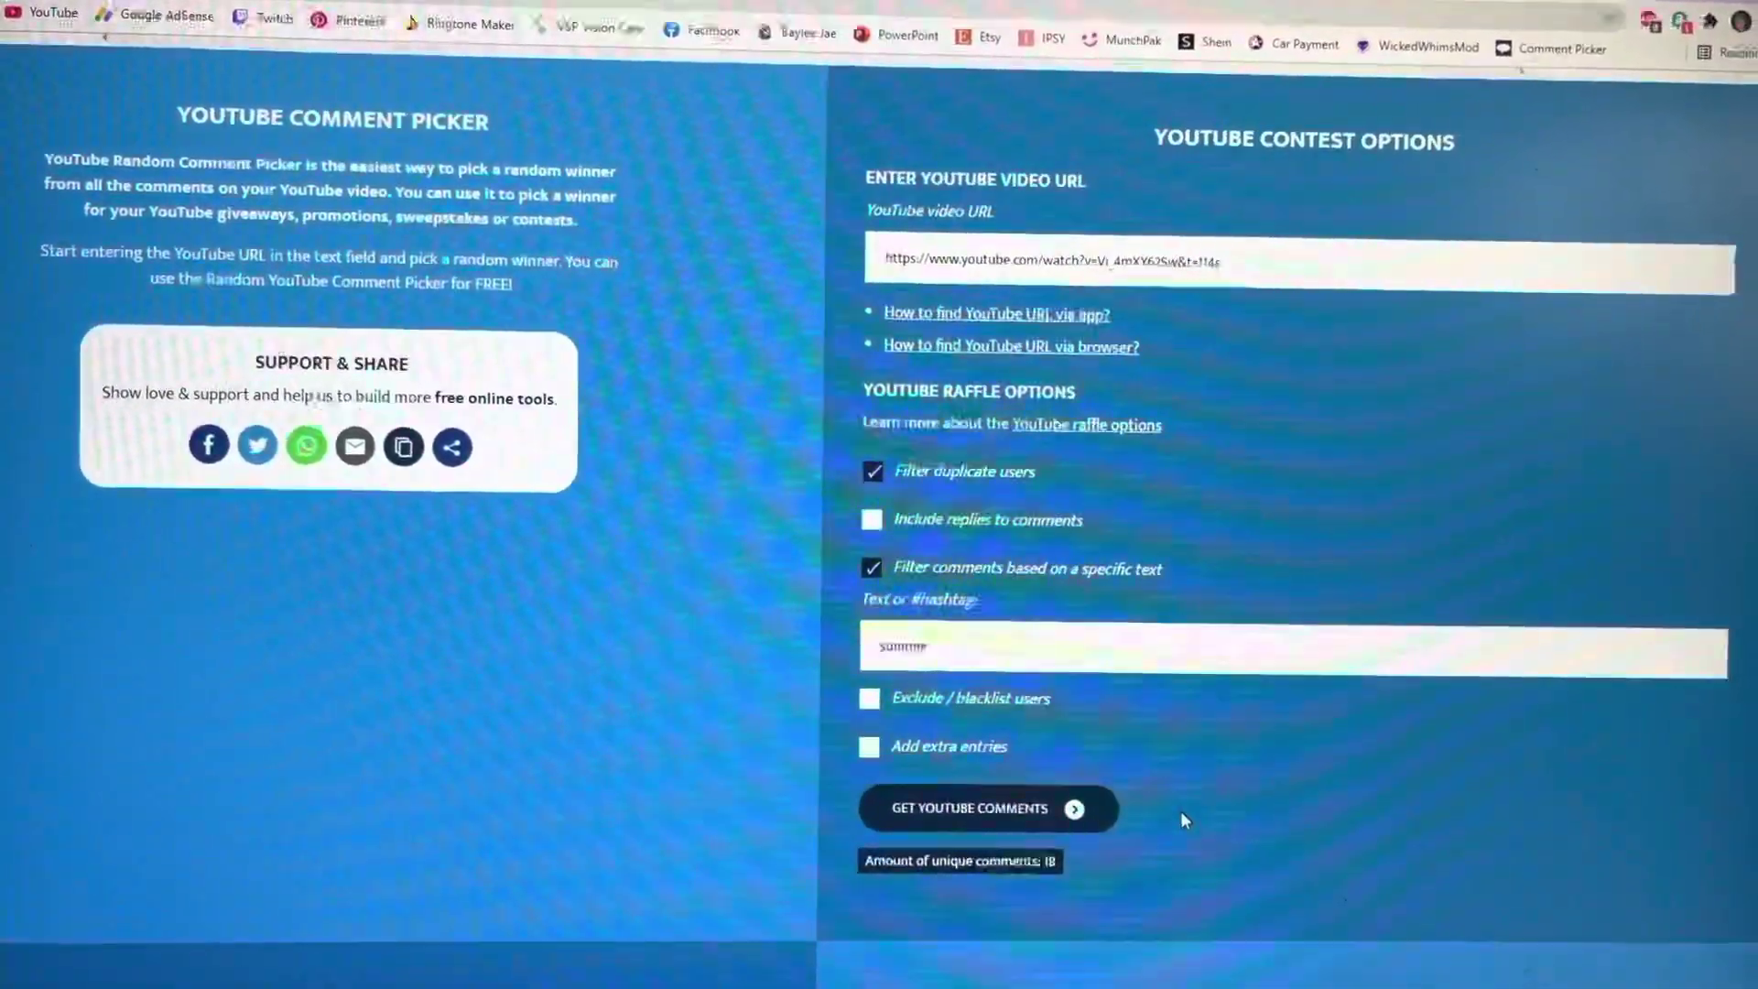
{"action": "scroll", "coordinate": [1181, 821], "scroll_direction": "down", "scroll_amount": 3}
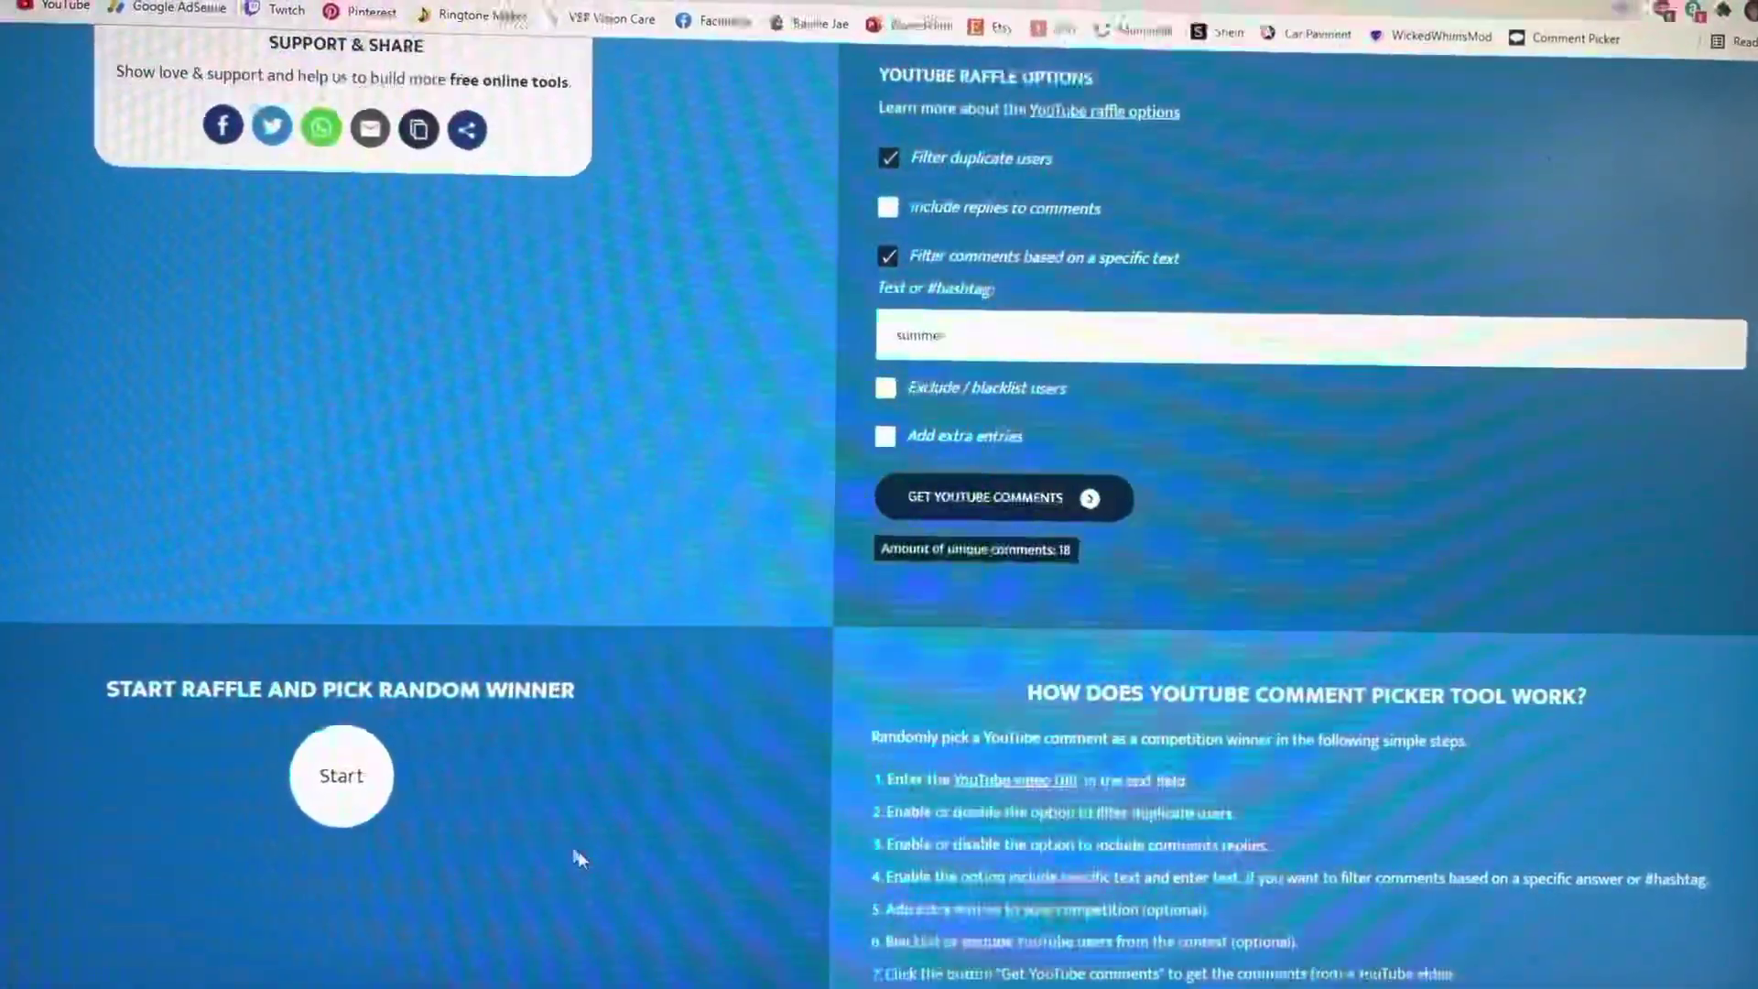
{"action": "left_click", "coordinate": [340, 777]}
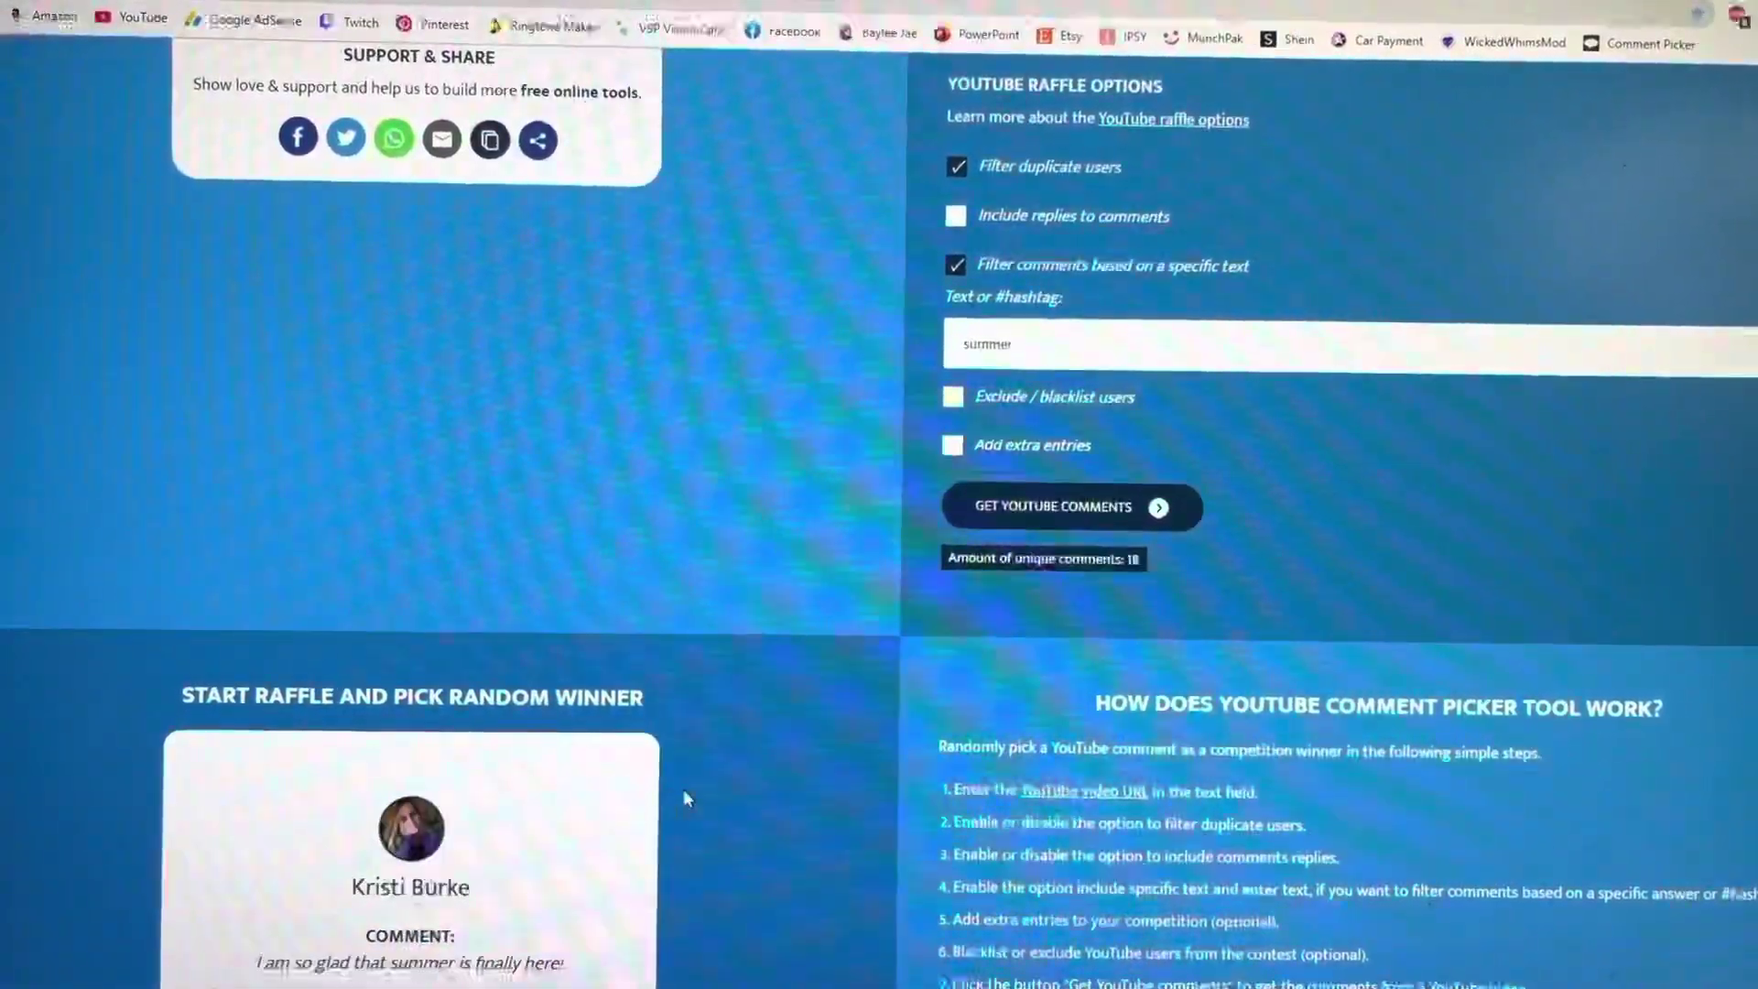
{"action": "scroll", "coordinate": [682, 790], "scroll_direction": "down", "scroll_amount": 2}
{"action": "scroll", "coordinate": [675, 804], "scroll_direction": "down", "scroll_amount": 1}
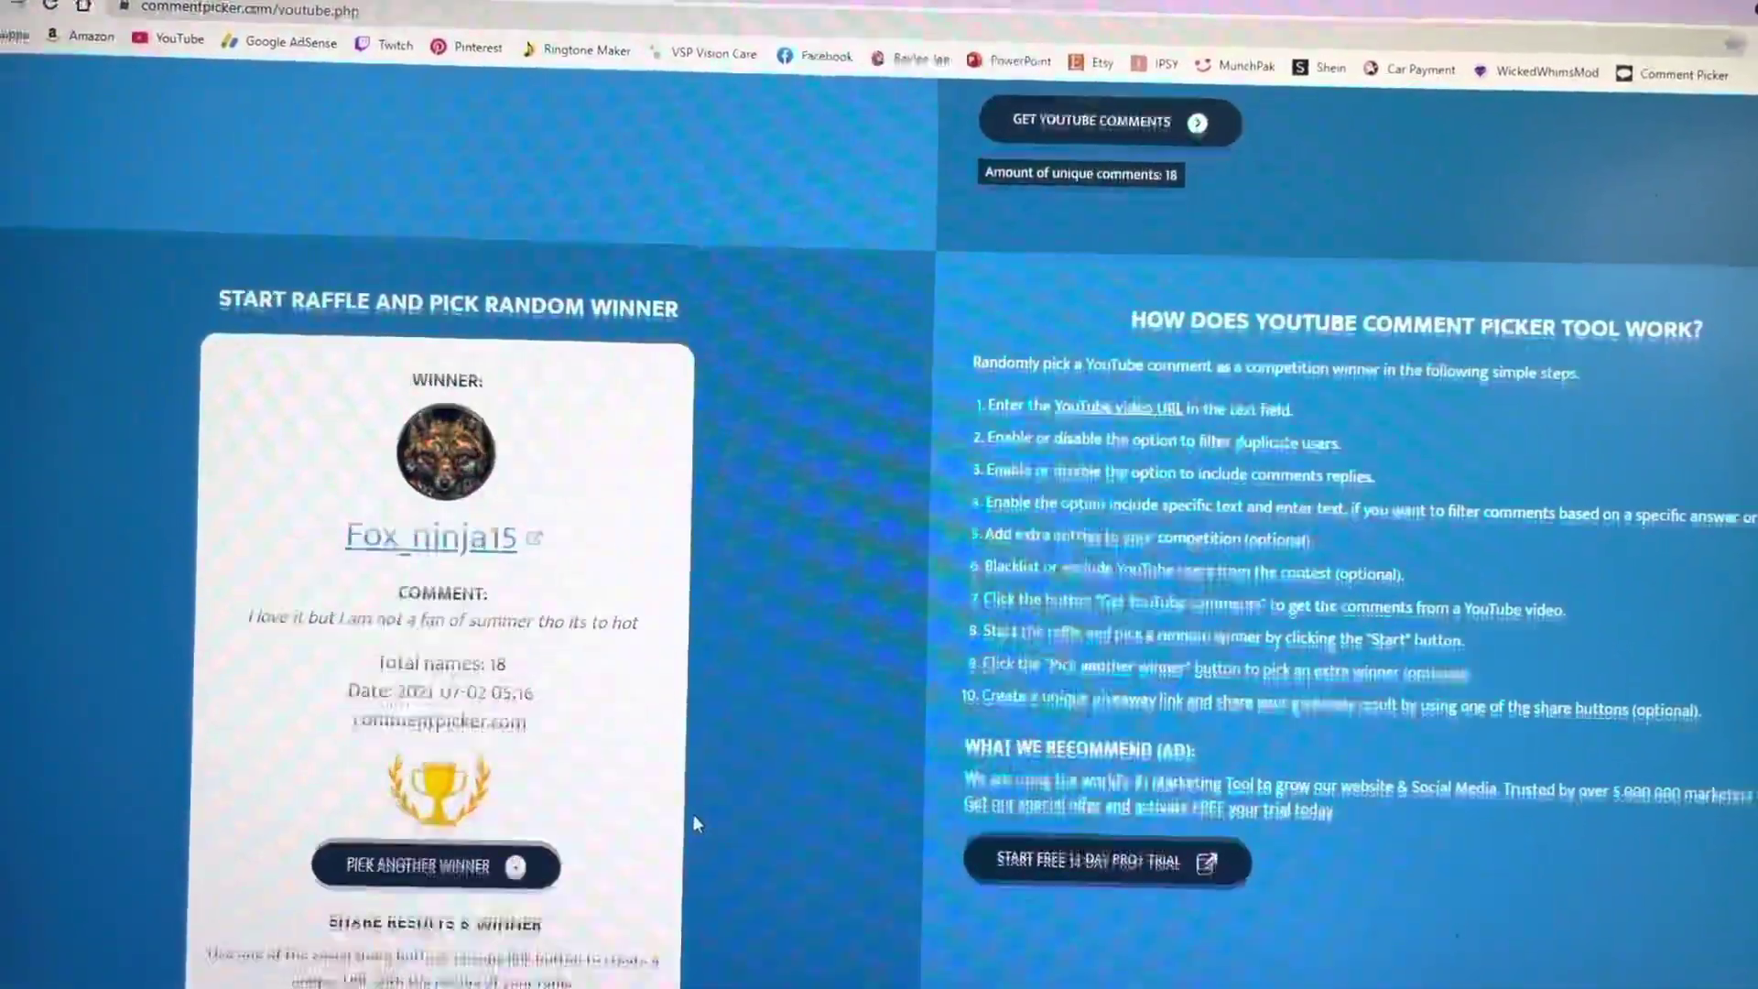
{"action": "scroll", "coordinate": [693, 821], "scroll_direction": "down", "scroll_amount": 1}
{"action": "scroll", "coordinate": [688, 816], "scroll_direction": "down", "scroll_amount": 1}
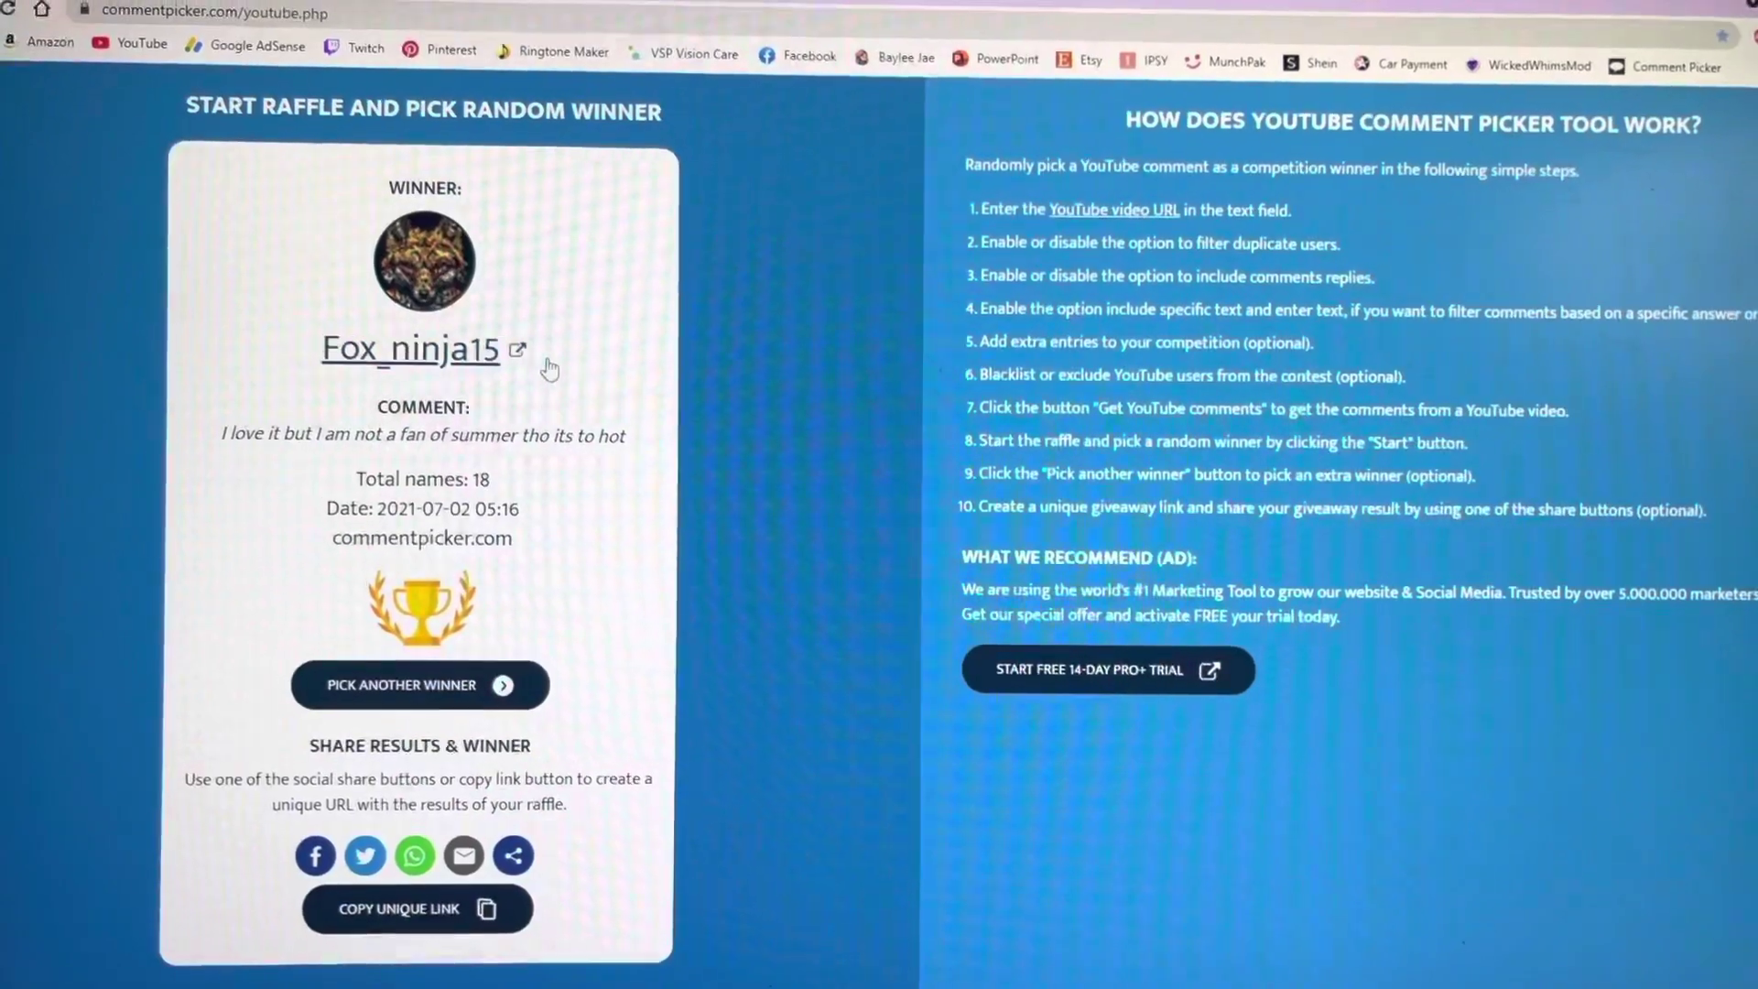
Open Fox_ninja15's YouTube channel and view its CHANNELS subscriptions list.
{"action": "left_click", "coordinate": [549, 368]}
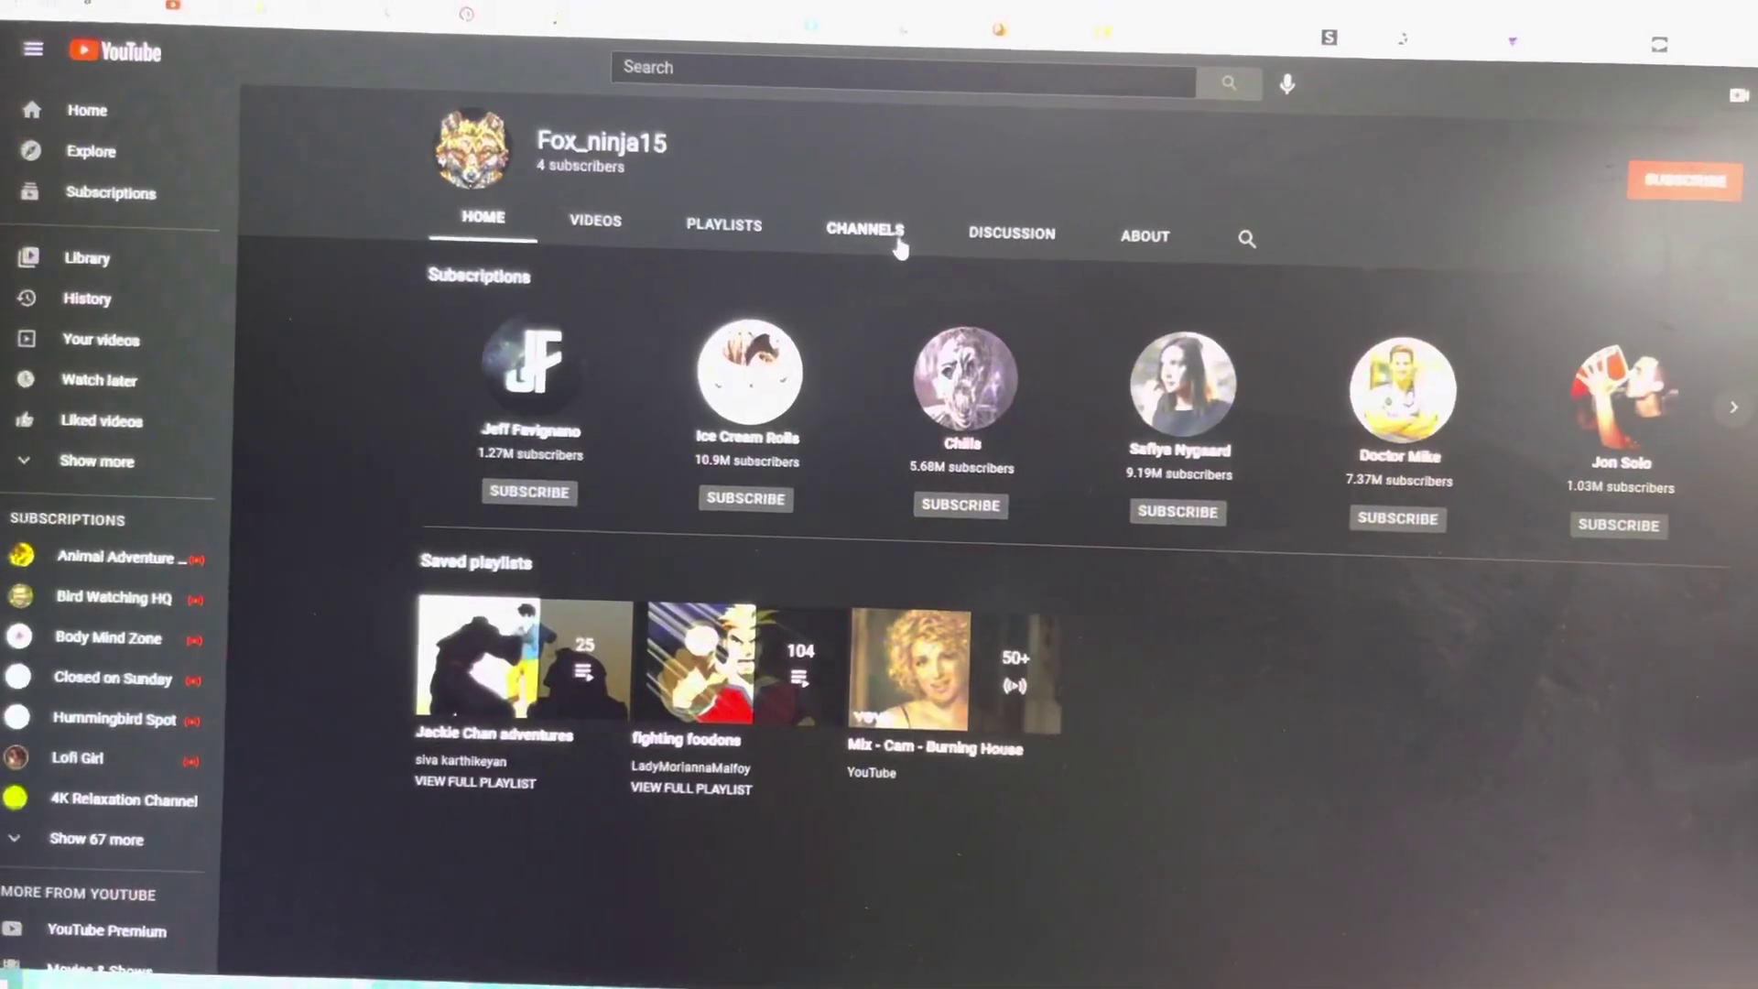
{"action": "left_click", "coordinate": [867, 235]}
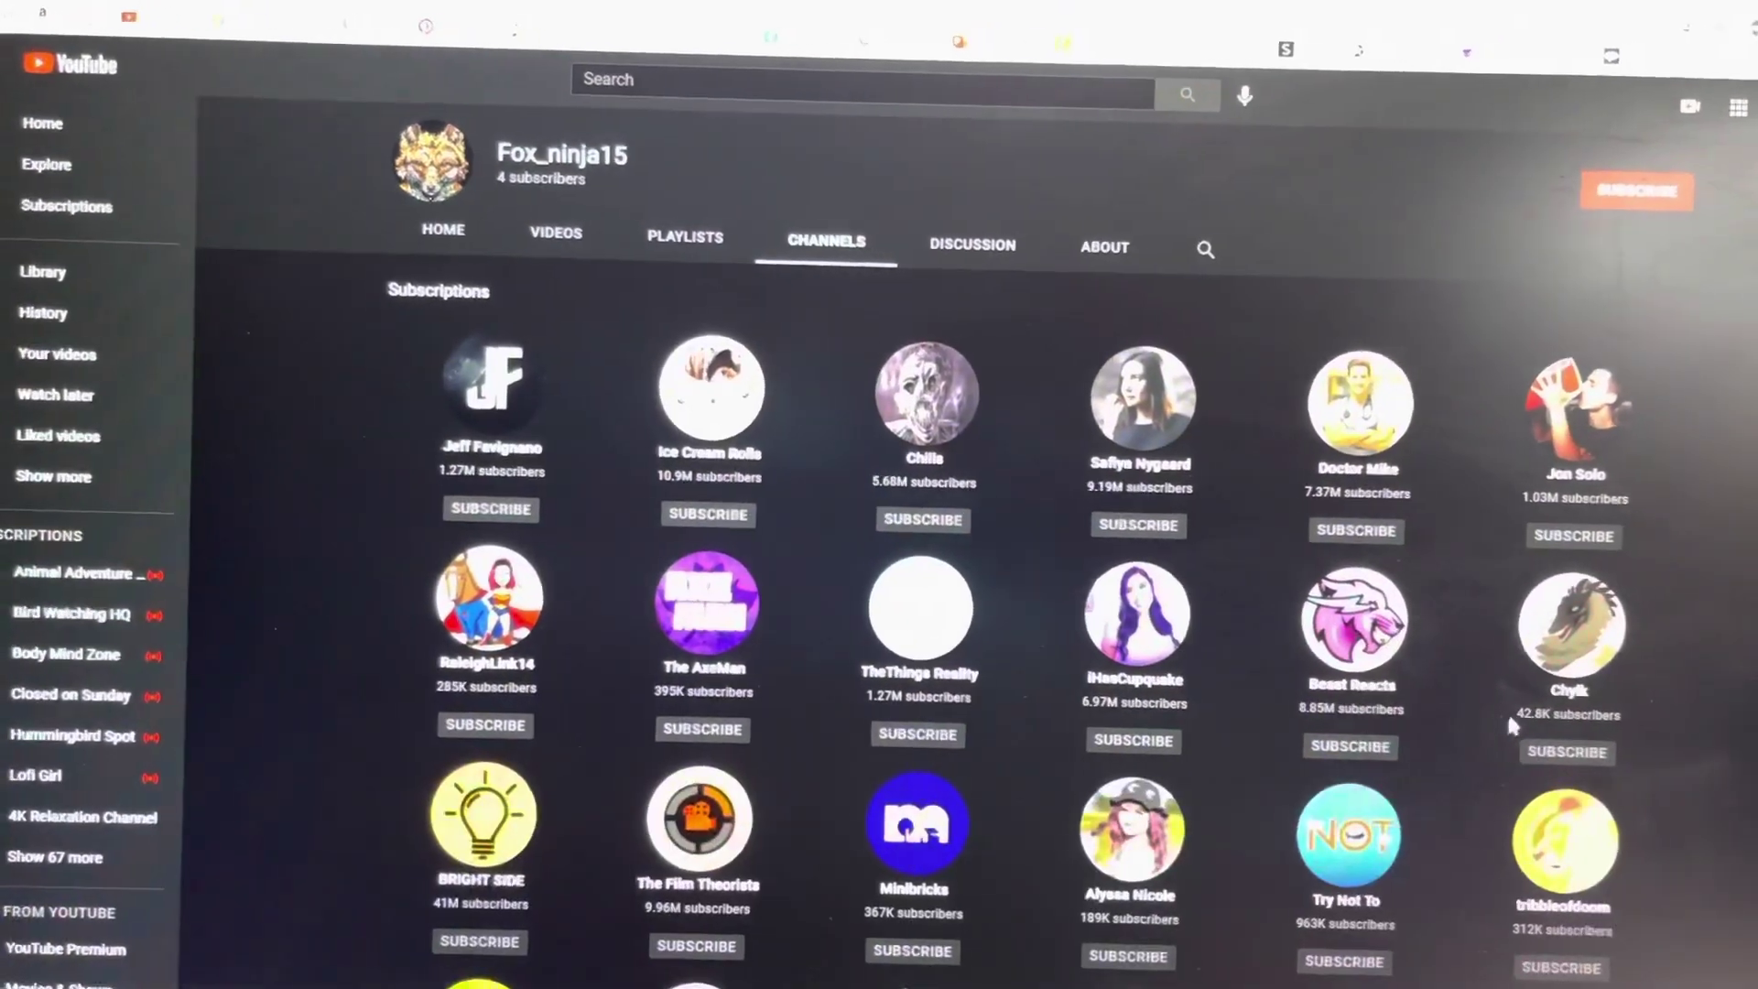
{"action": "scroll", "coordinate": [1429, 702], "scroll_direction": "down", "scroll_amount": 1}
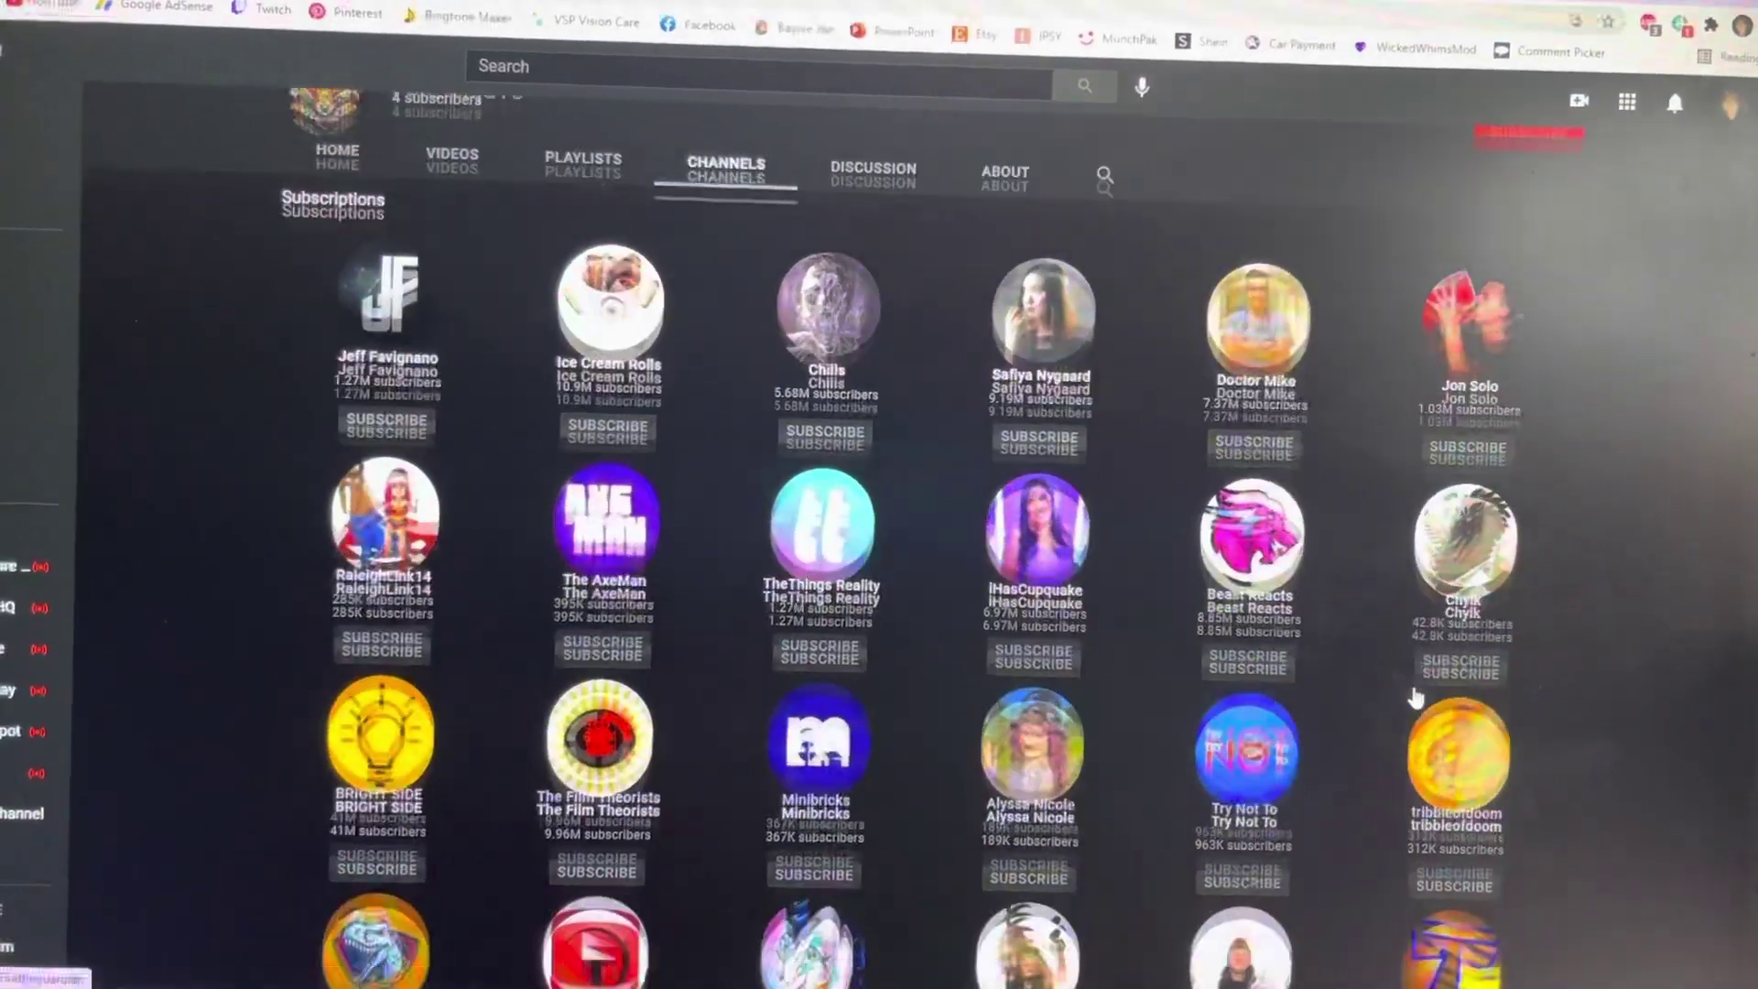
{"action": "scroll", "coordinate": [1428, 687], "scroll_direction": "down", "scroll_amount": 1}
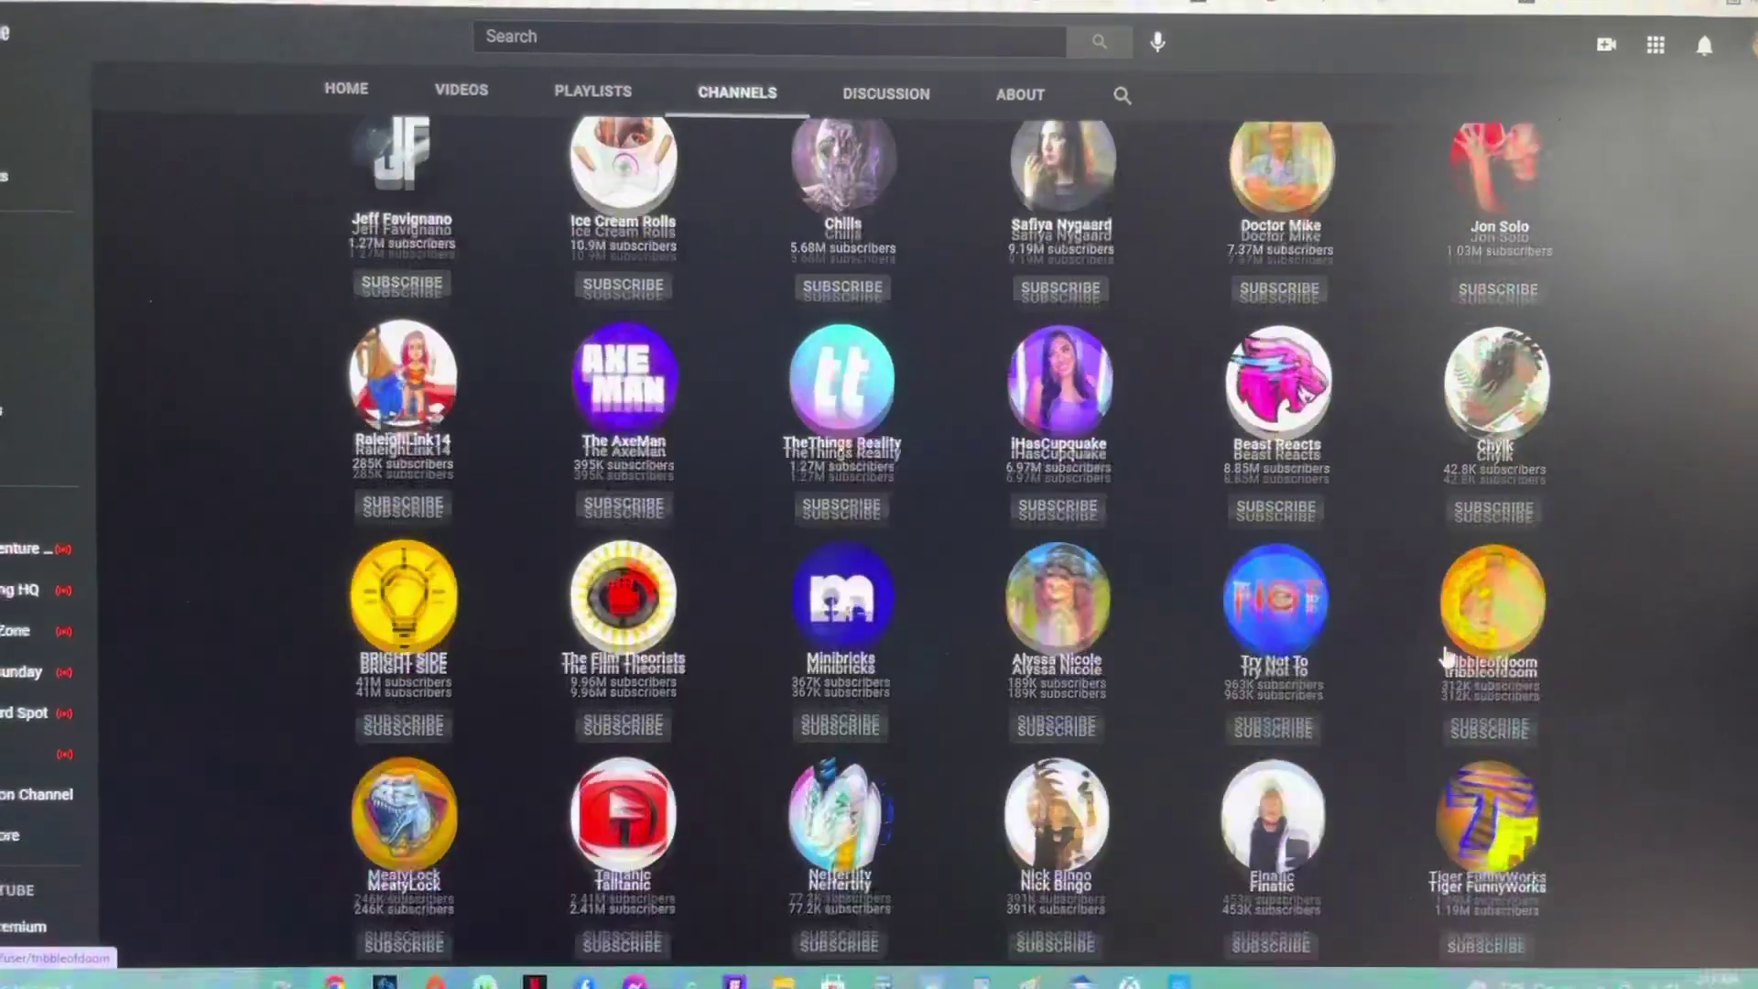
{"action": "scroll", "coordinate": [1445, 646], "scroll_direction": "down", "scroll_amount": 2}
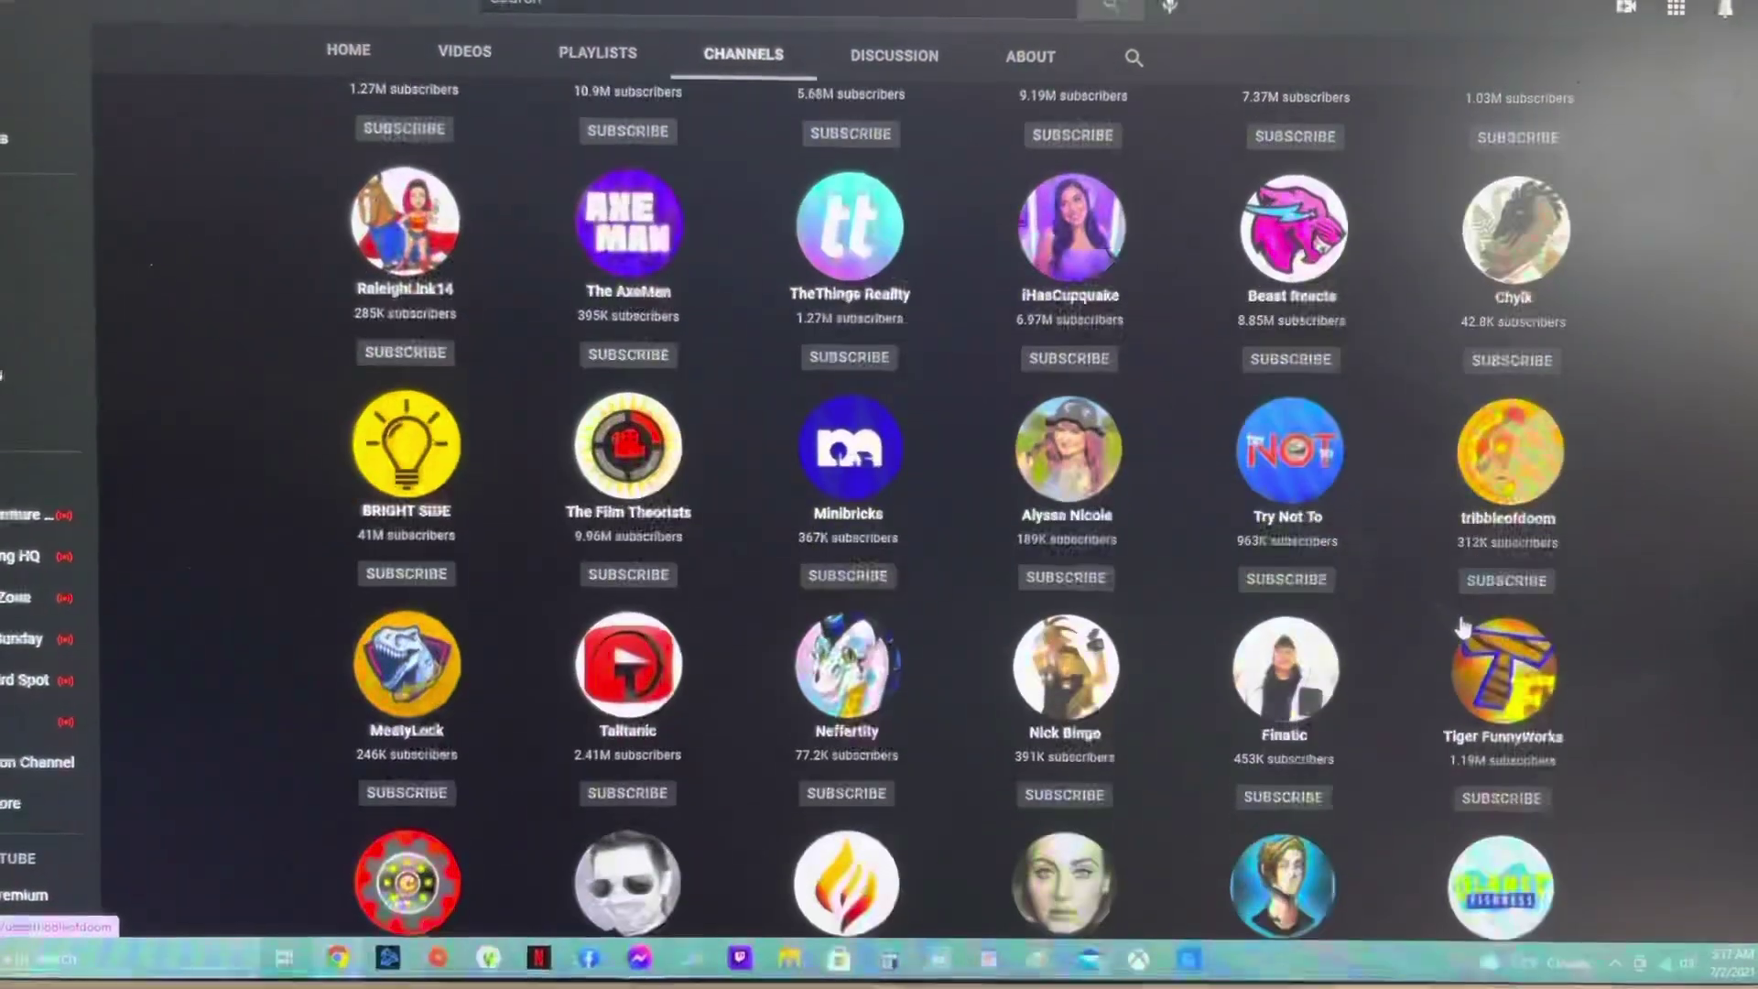
{"action": "scroll", "coordinate": [1470, 632], "scroll_direction": "down", "scroll_amount": 1}
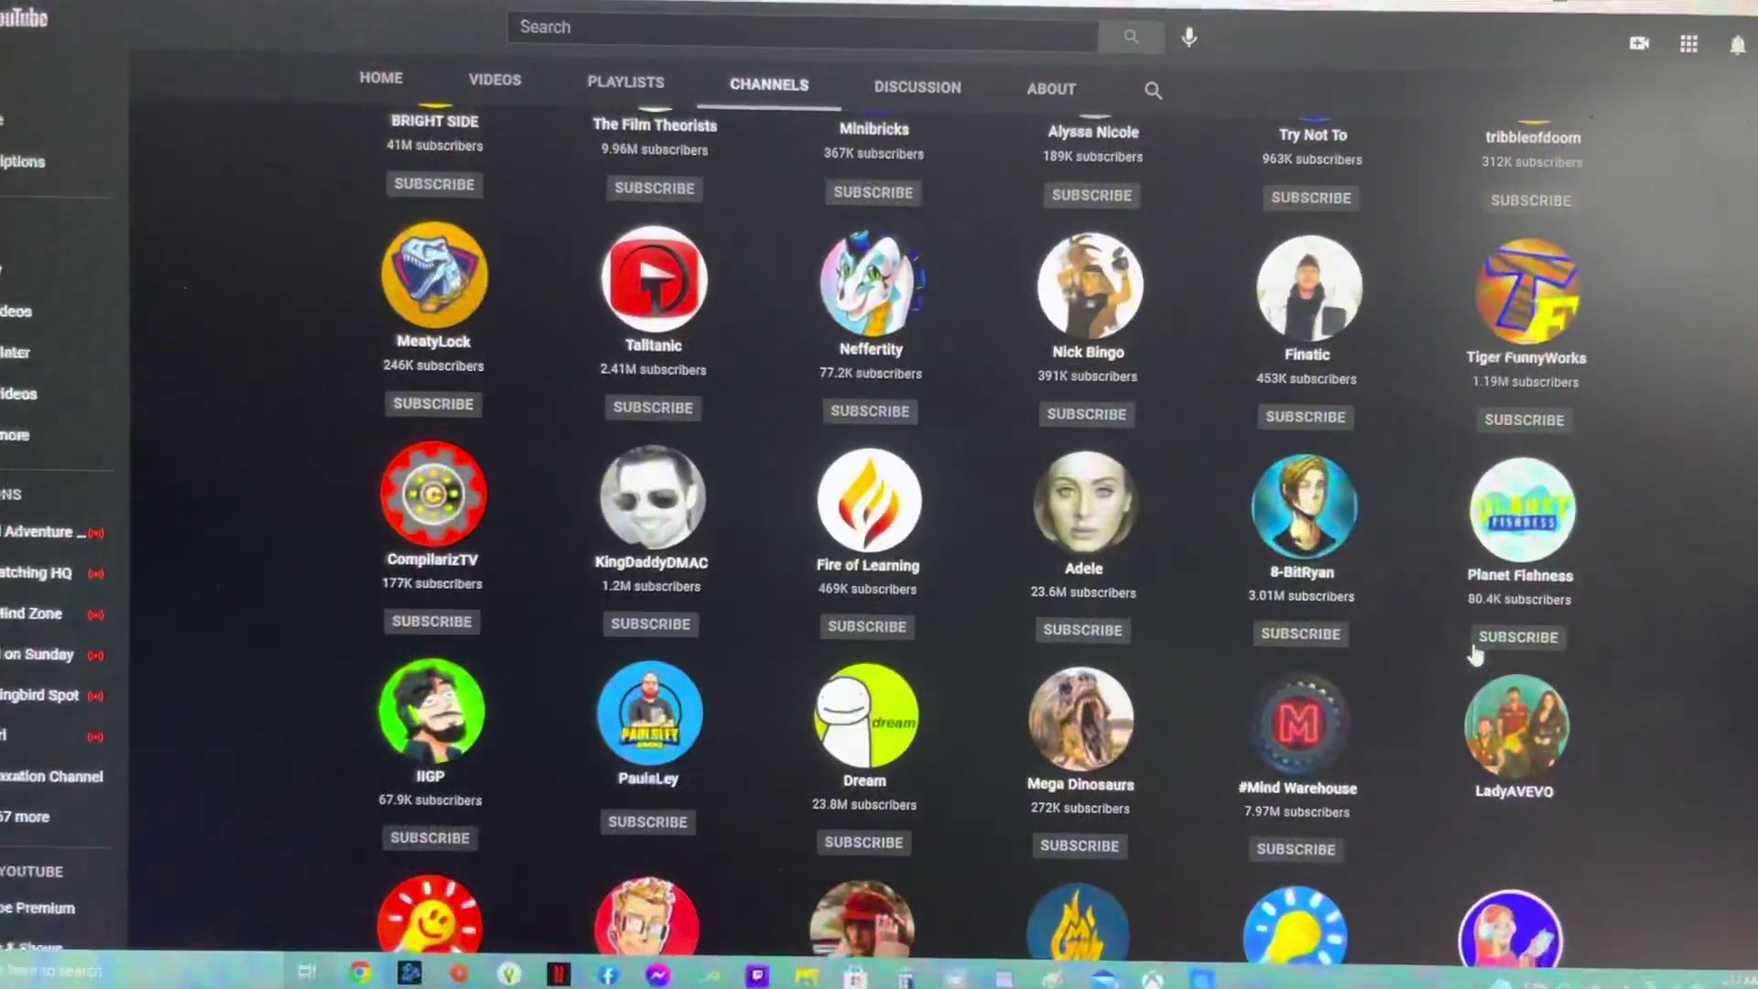
{"action": "scroll", "coordinate": [1474, 654], "scroll_direction": "down", "scroll_amount": 2}
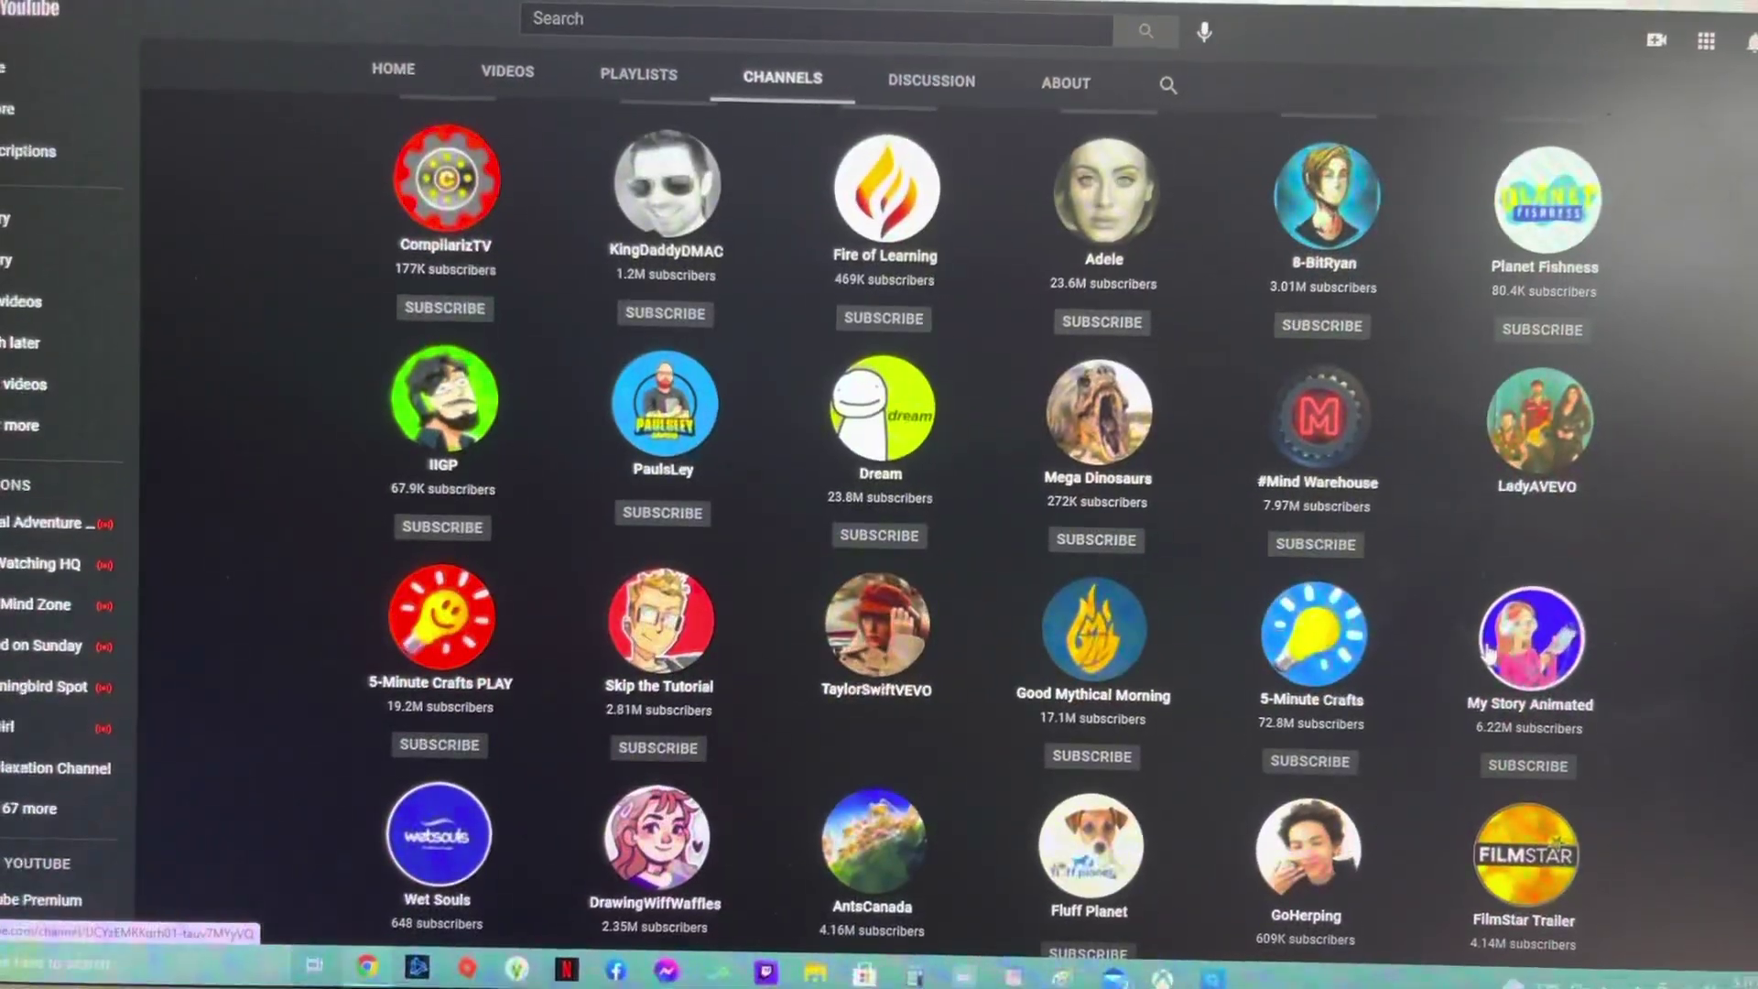
{"action": "scroll", "coordinate": [1483, 662], "scroll_direction": "down", "scroll_amount": 1}
{"action": "scroll", "coordinate": [1580, 659], "scroll_direction": "down", "scroll_amount": 3}
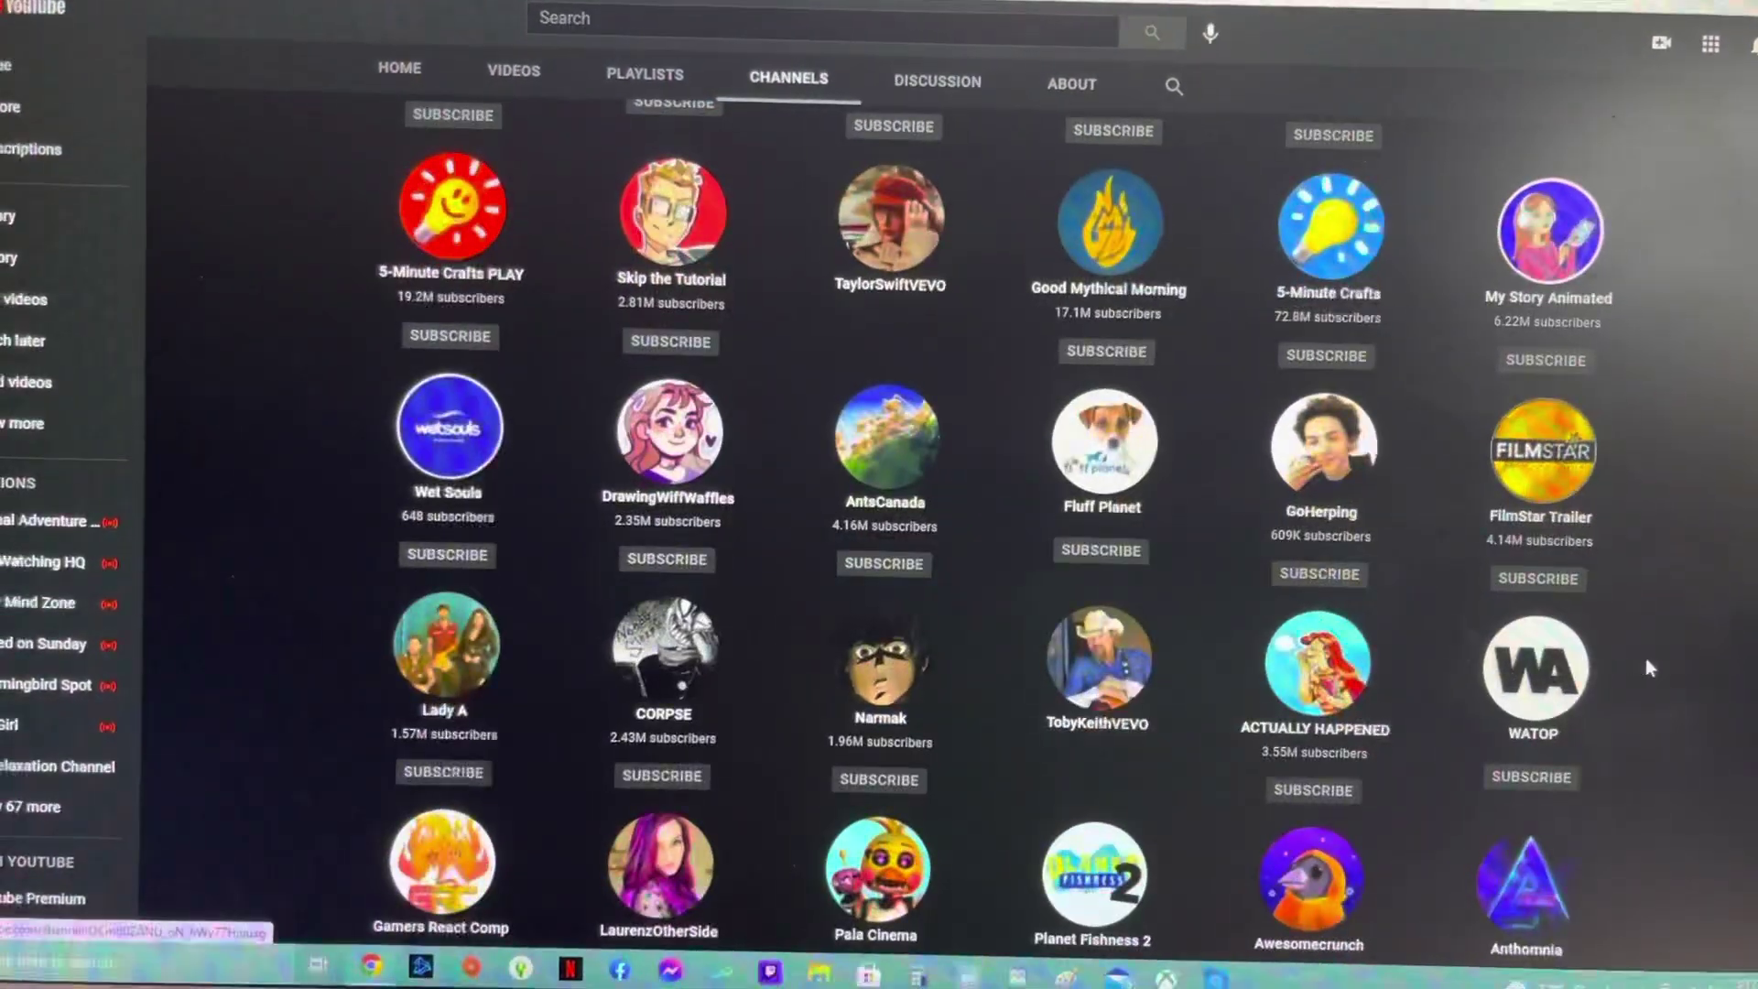
{"action": "scroll", "coordinate": [1645, 646], "scroll_direction": "down", "scroll_amount": 1}
{"action": "scroll", "coordinate": [1644, 644], "scroll_direction": "down", "scroll_amount": 1}
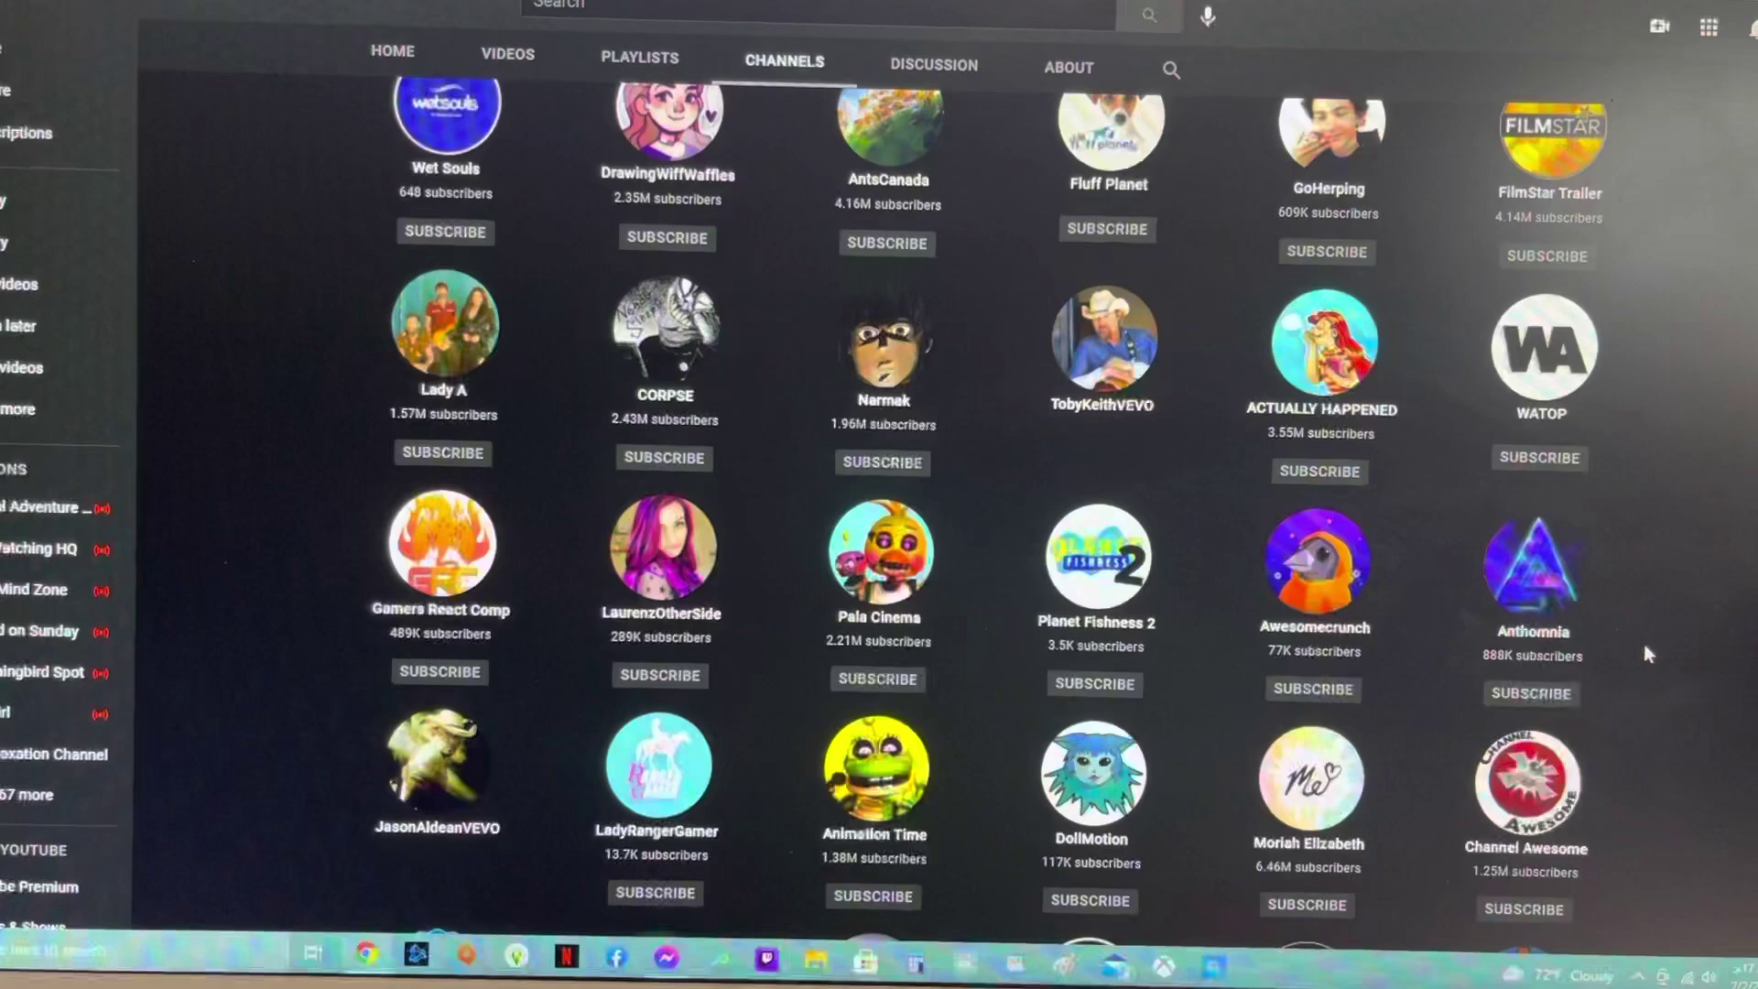
{"action": "scroll", "coordinate": [1644, 644], "scroll_direction": "down", "scroll_amount": 1}
{"action": "scroll", "coordinate": [1631, 644], "scroll_direction": "down", "scroll_amount": 1}
{"action": "scroll", "coordinate": [1630, 649], "scroll_direction": "down", "scroll_amount": 1}
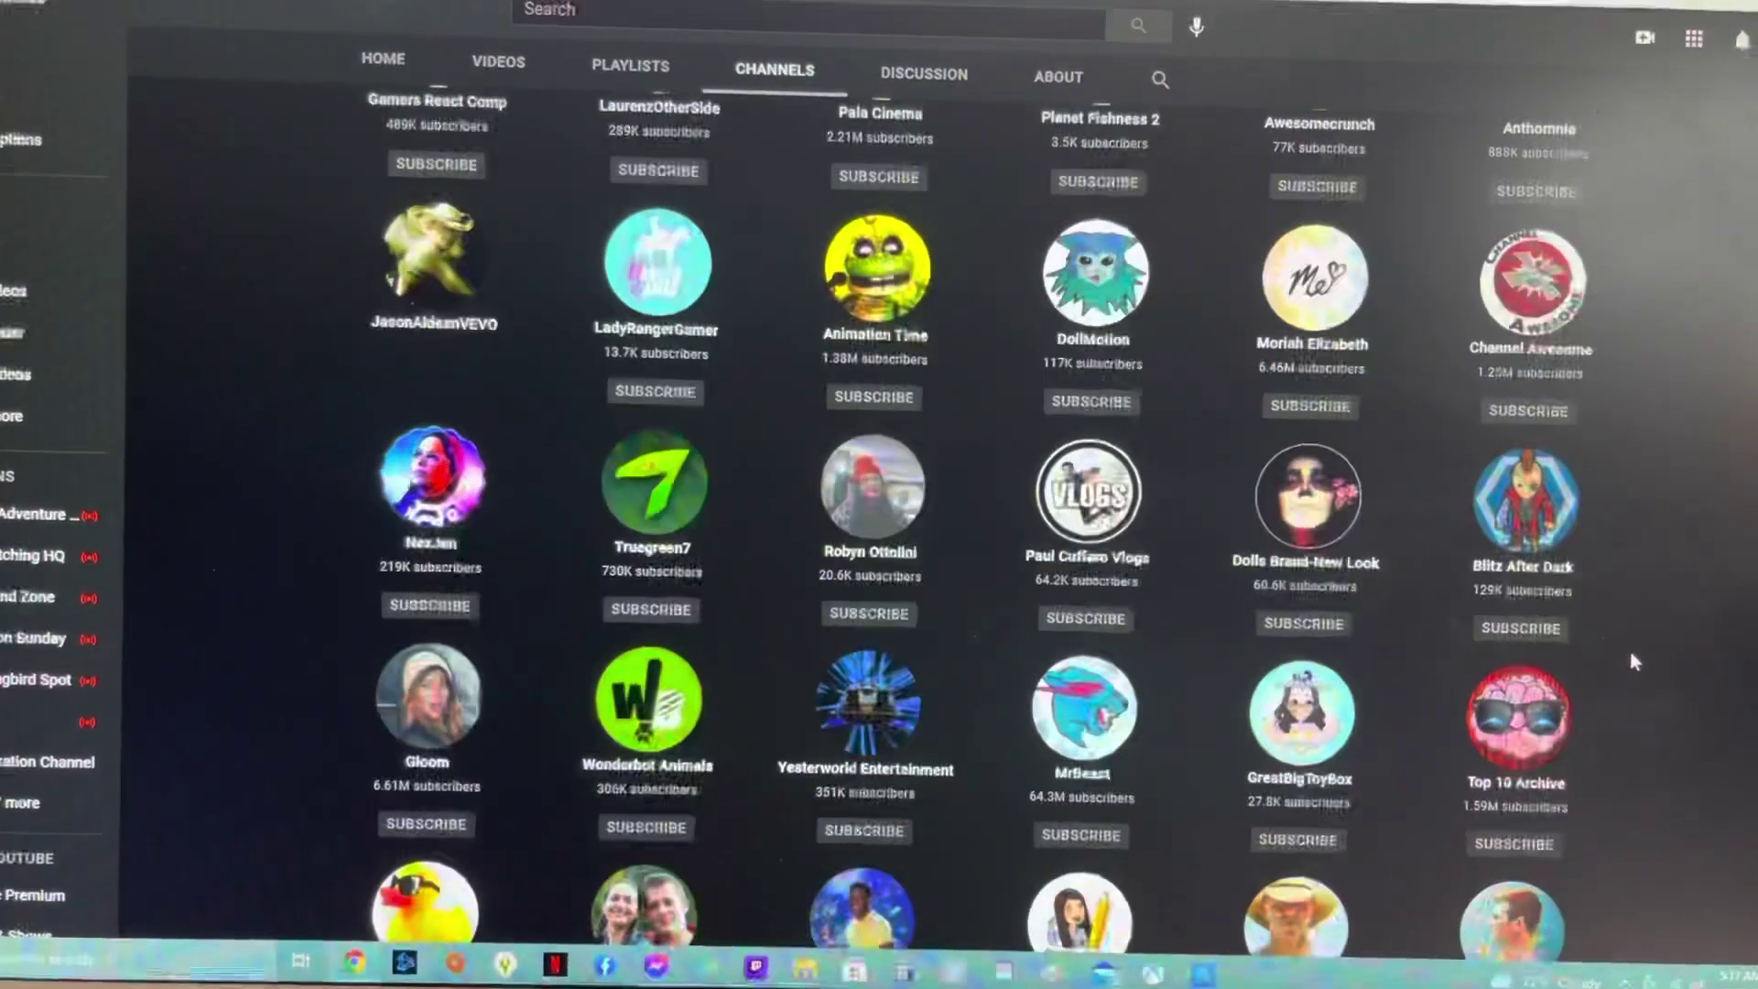
{"action": "scroll", "coordinate": [1632, 657], "scroll_direction": "down", "scroll_amount": 1}
{"action": "scroll", "coordinate": [1635, 674], "scroll_direction": "down", "scroll_amount": 1}
{"action": "scroll", "coordinate": [1631, 702], "scroll_direction": "down", "scroll_amount": 1}
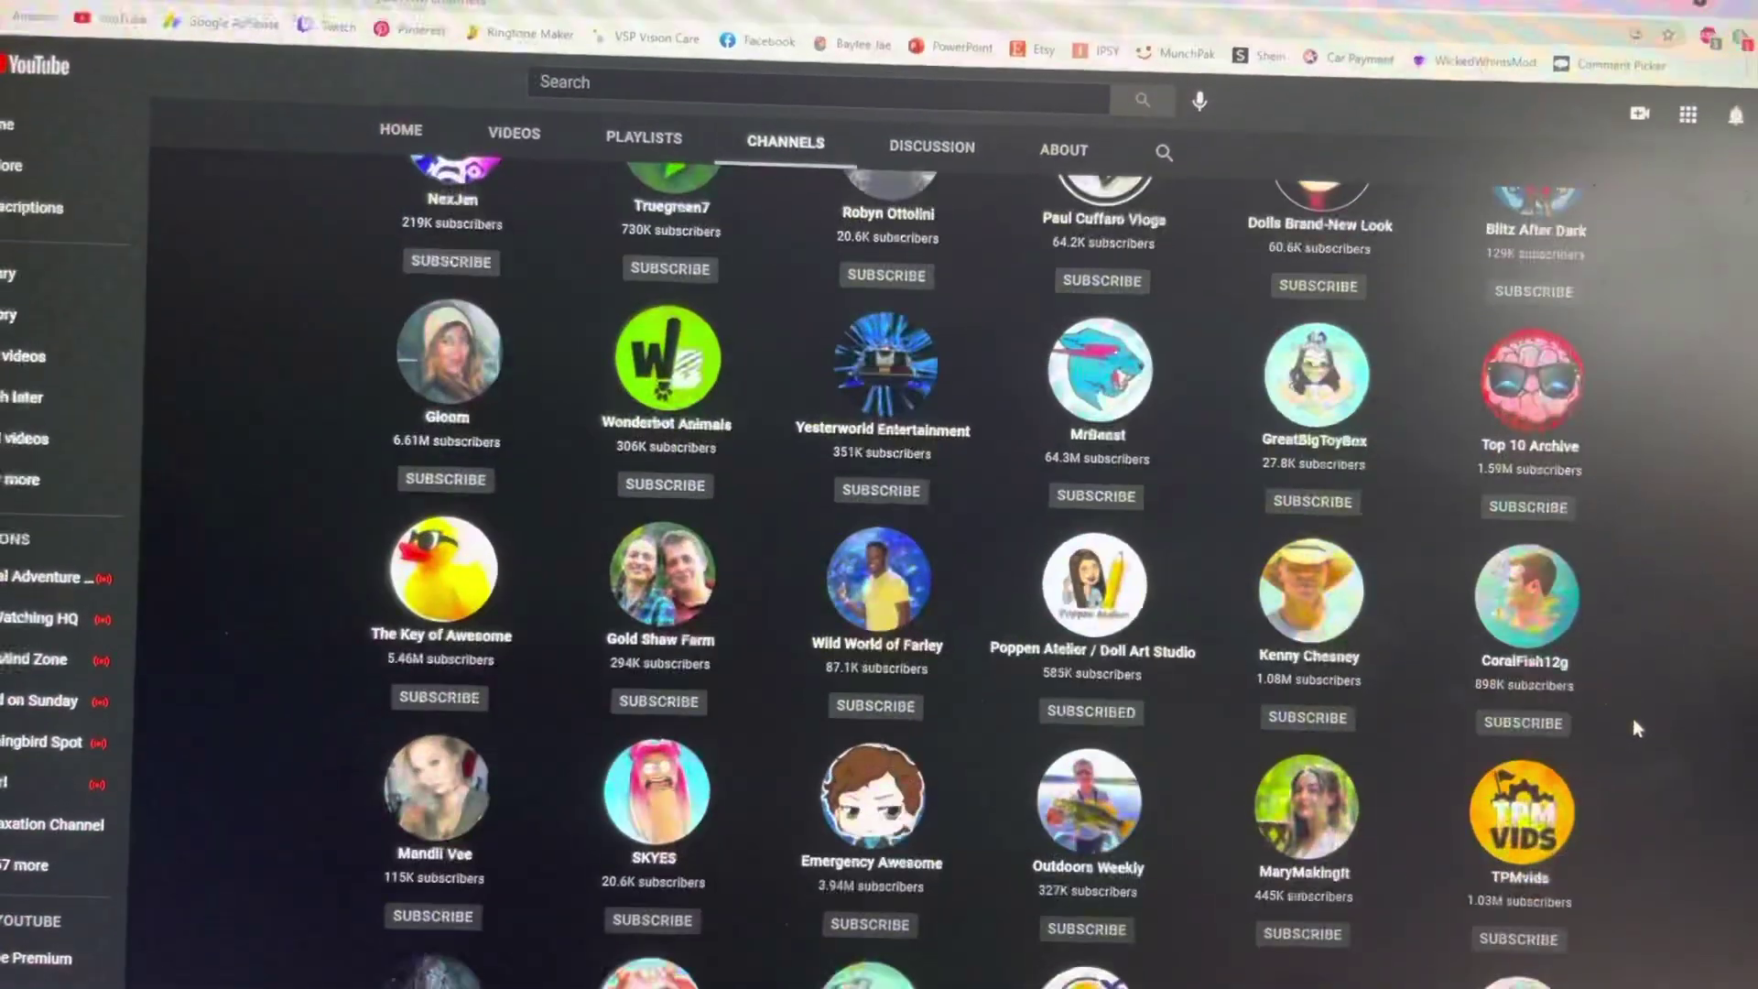
{"action": "scroll", "coordinate": [1634, 718], "scroll_direction": "down", "scroll_amount": 1}
{"action": "scroll", "coordinate": [1630, 725], "scroll_direction": "down", "scroll_amount": 1}
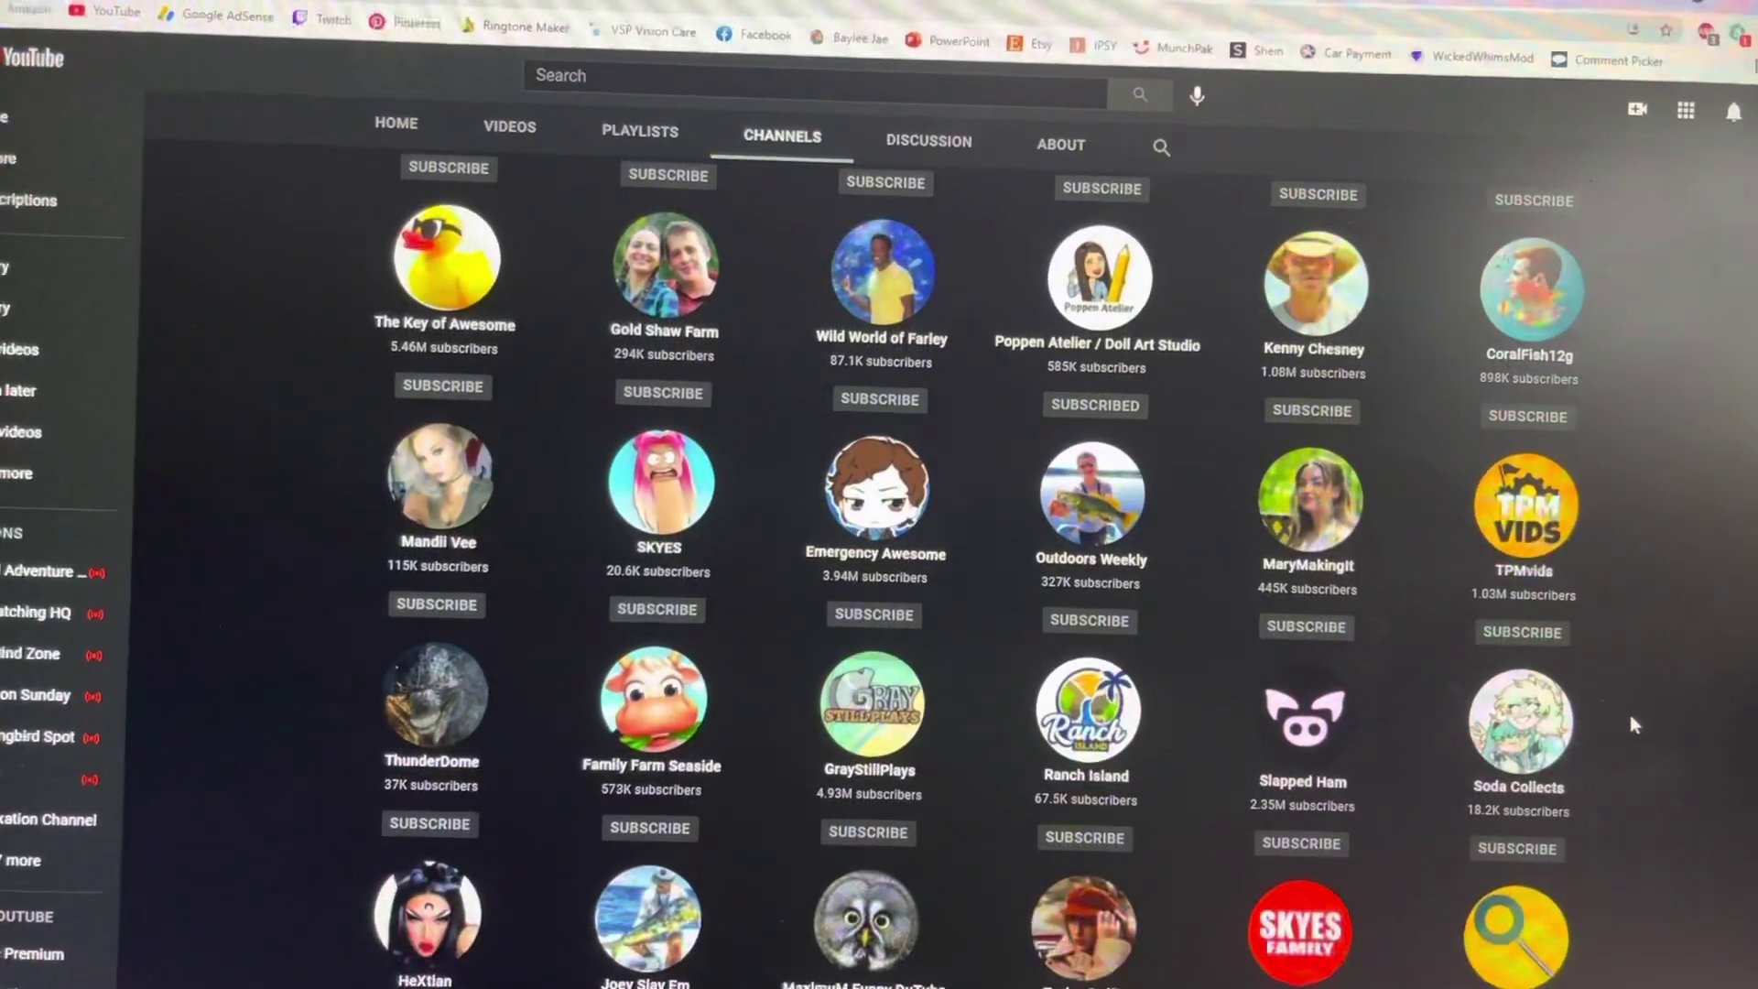
{"action": "scroll", "coordinate": [1631, 718], "scroll_direction": "down", "scroll_amount": 1}
{"action": "scroll", "coordinate": [1636, 721], "scroll_direction": "down", "scroll_amount": 1}
{"action": "scroll", "coordinate": [1634, 717], "scroll_direction": "down", "scroll_amount": 1}
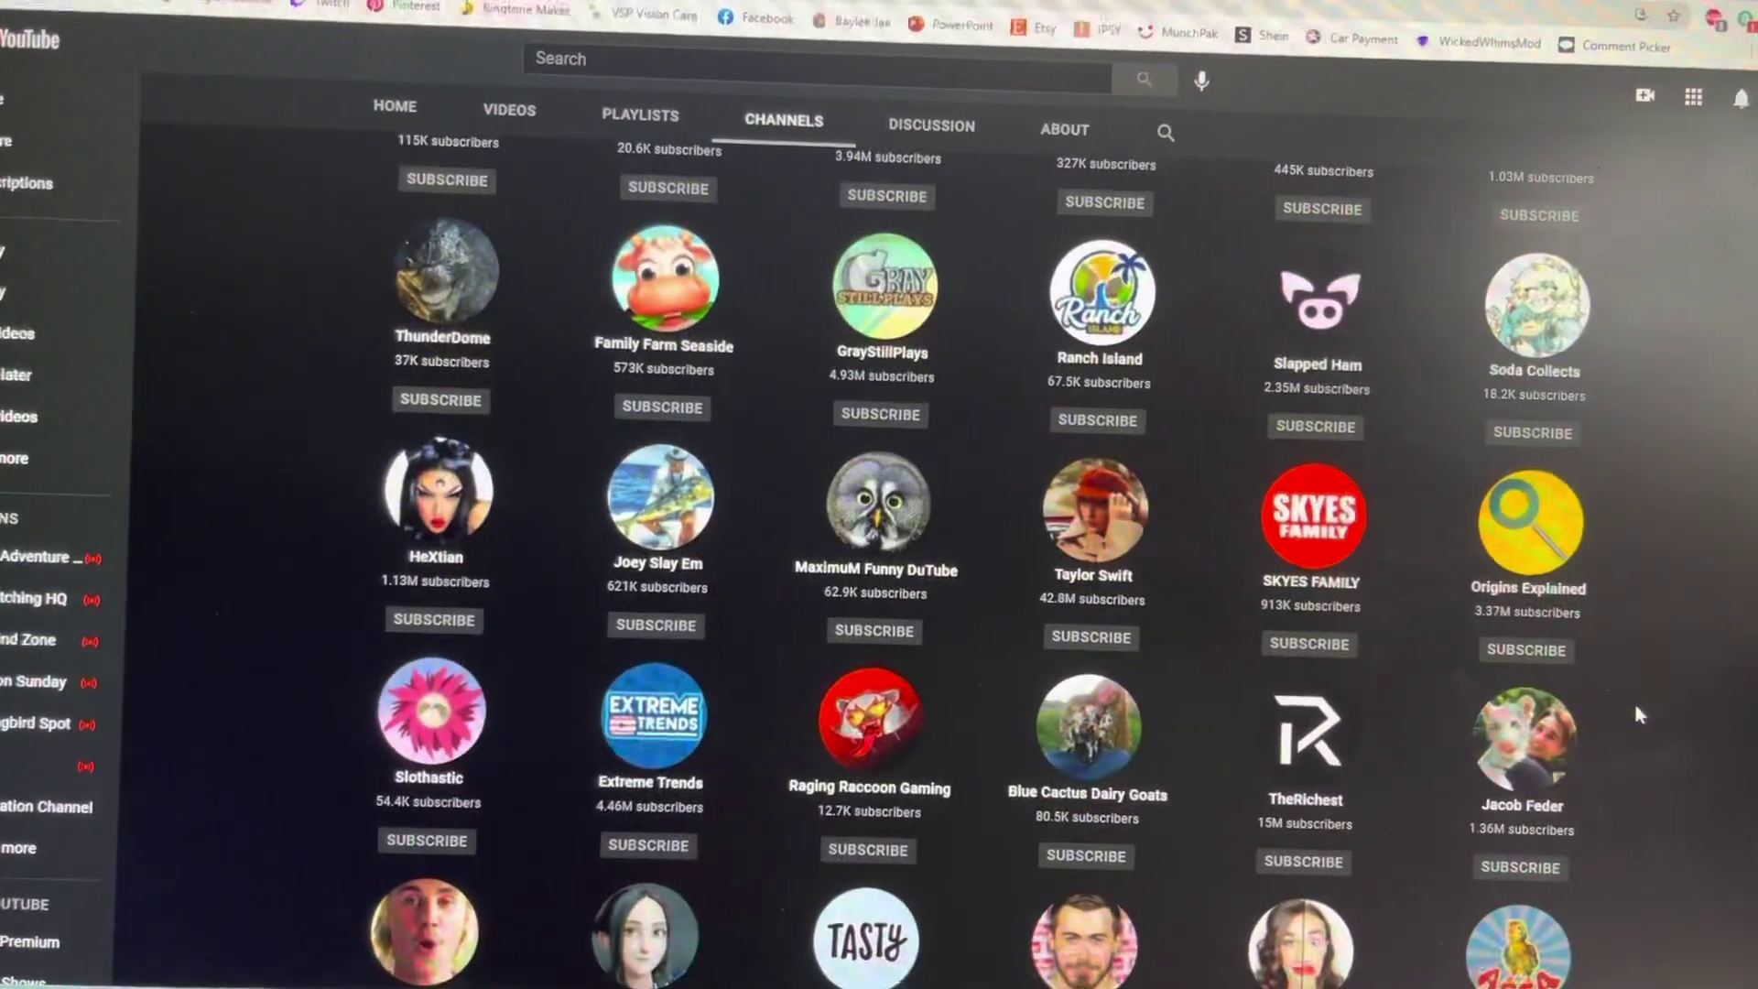
{"action": "scroll", "coordinate": [1634, 716], "scroll_direction": "down", "scroll_amount": 1}
{"action": "scroll", "coordinate": [1628, 714], "scroll_direction": "down", "scroll_amount": 1}
{"action": "scroll", "coordinate": [1629, 719], "scroll_direction": "down", "scroll_amount": 1}
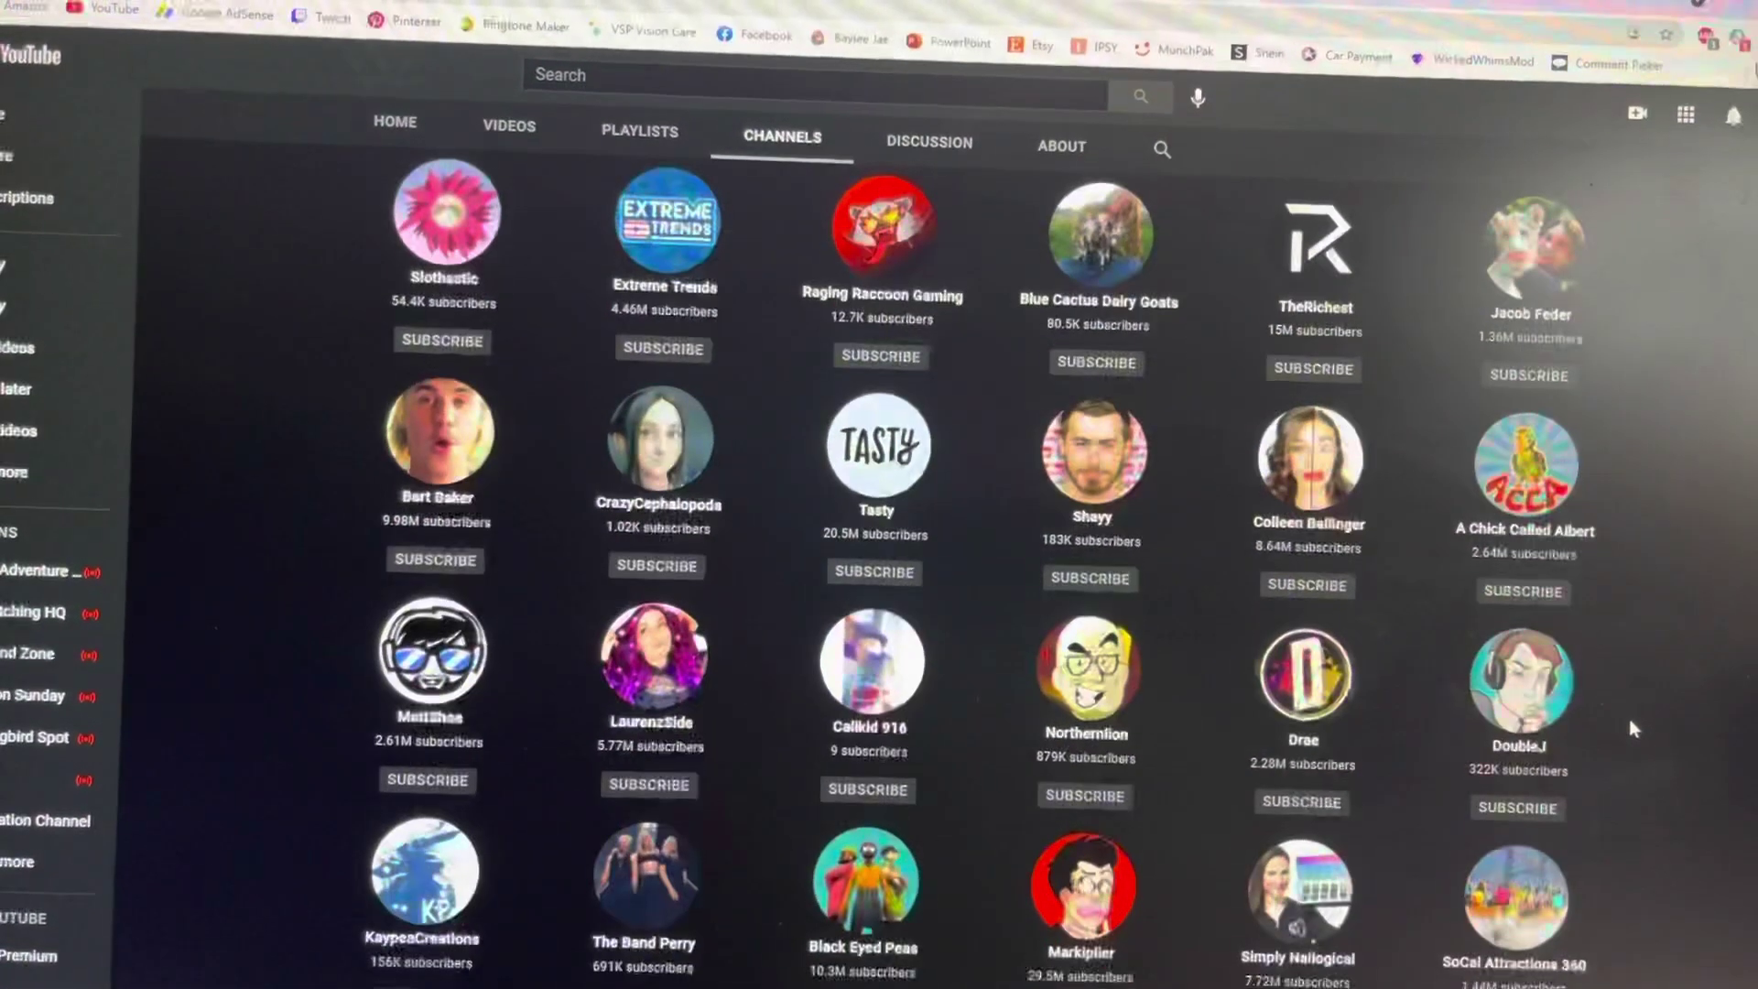
{"action": "scroll", "coordinate": [1630, 734], "scroll_direction": "down", "scroll_amount": 1}
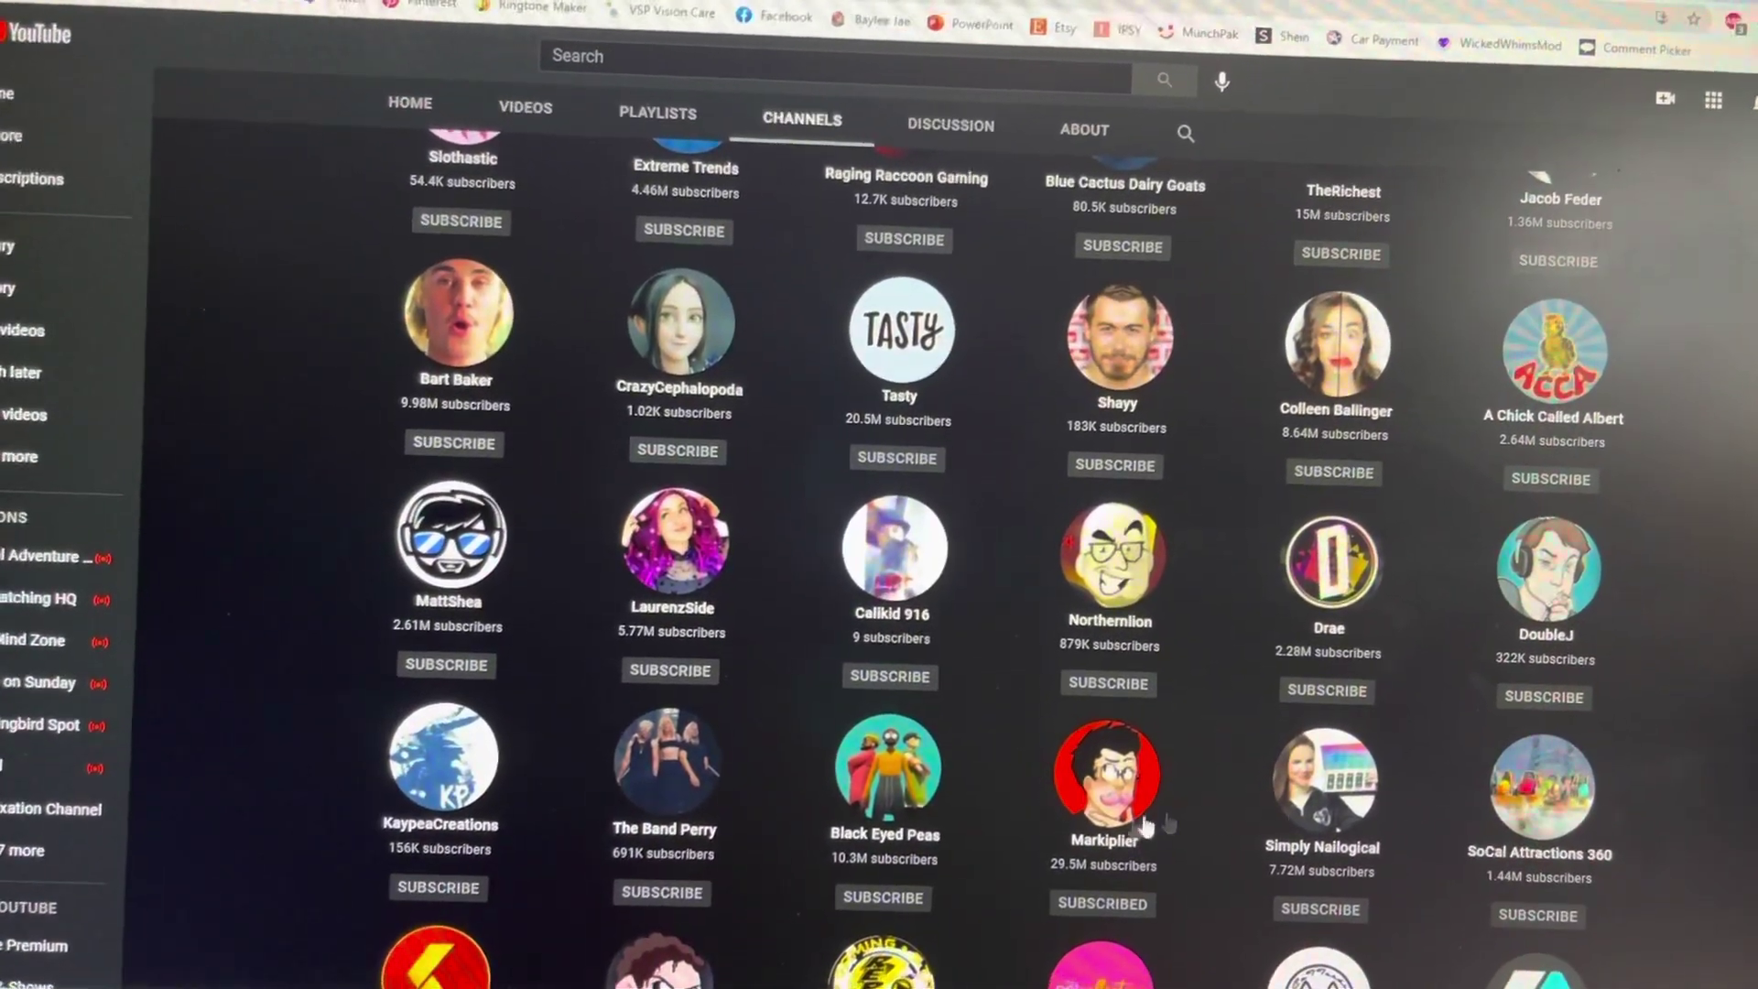
{"action": "scroll", "coordinate": [1685, 693], "scroll_direction": "down", "scroll_amount": 1}
{"action": "scroll", "coordinate": [1689, 706], "scroll_direction": "down", "scroll_amount": 1}
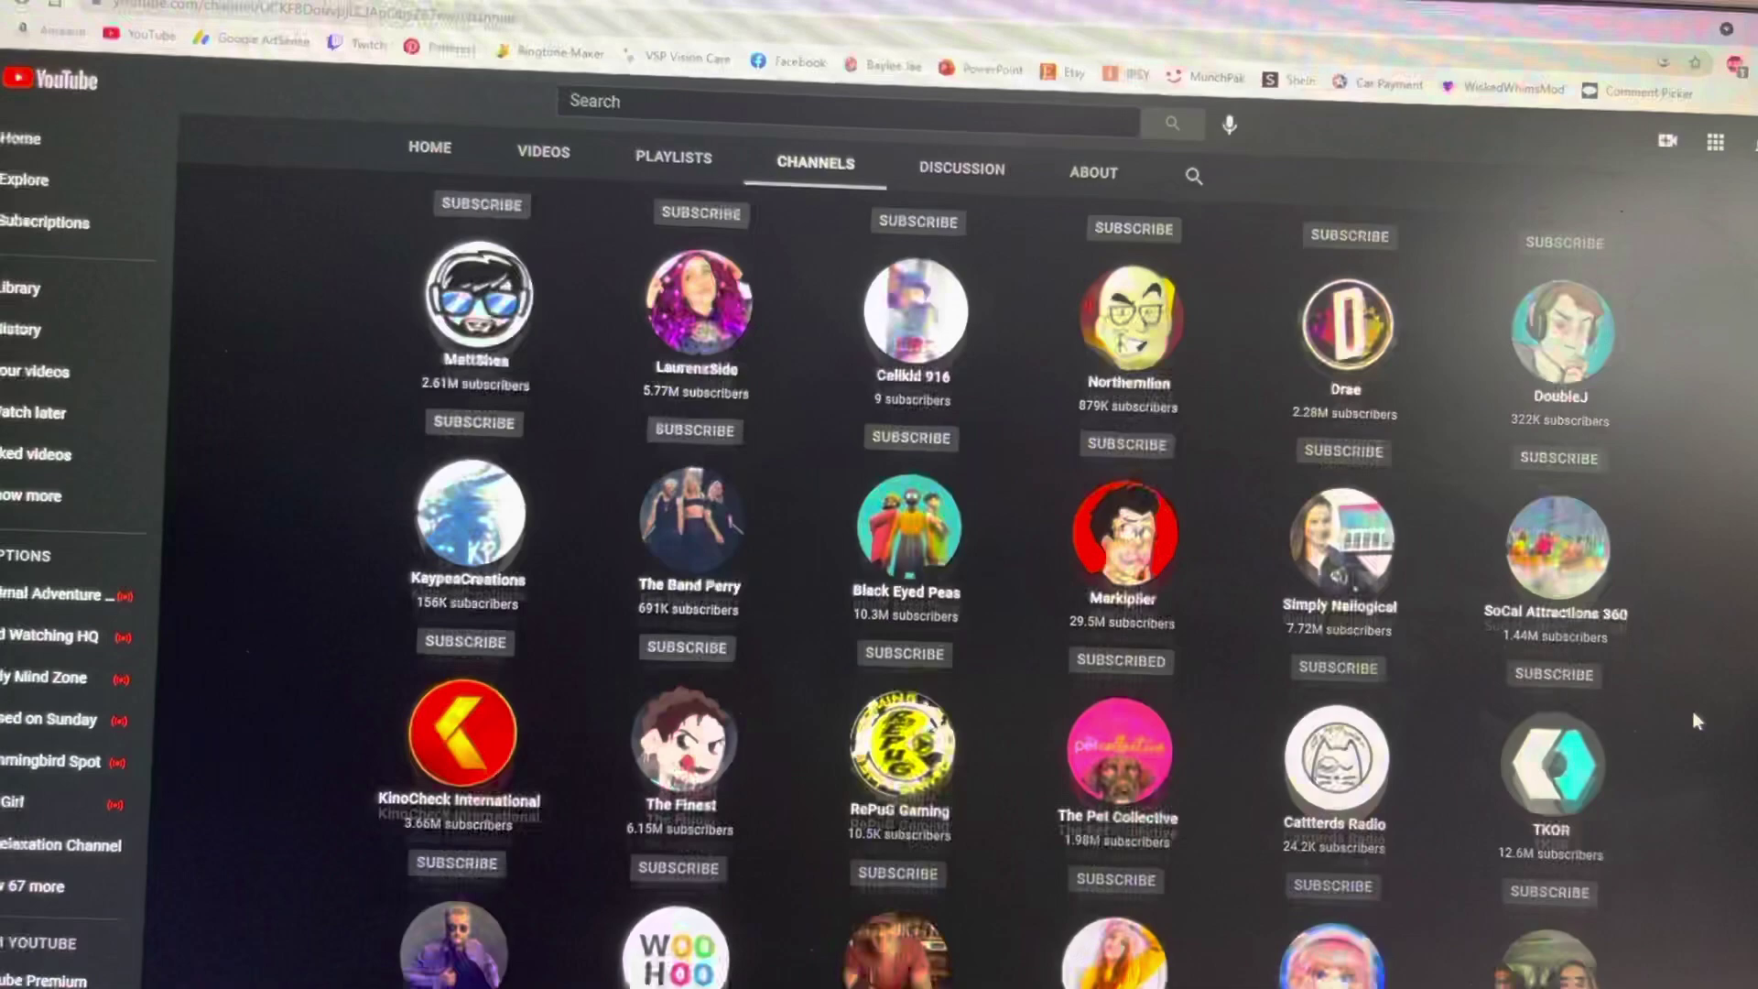
{"action": "scroll", "coordinate": [1696, 709], "scroll_direction": "down", "scroll_amount": 1}
{"action": "scroll", "coordinate": [1691, 714], "scroll_direction": "down", "scroll_amount": 1}
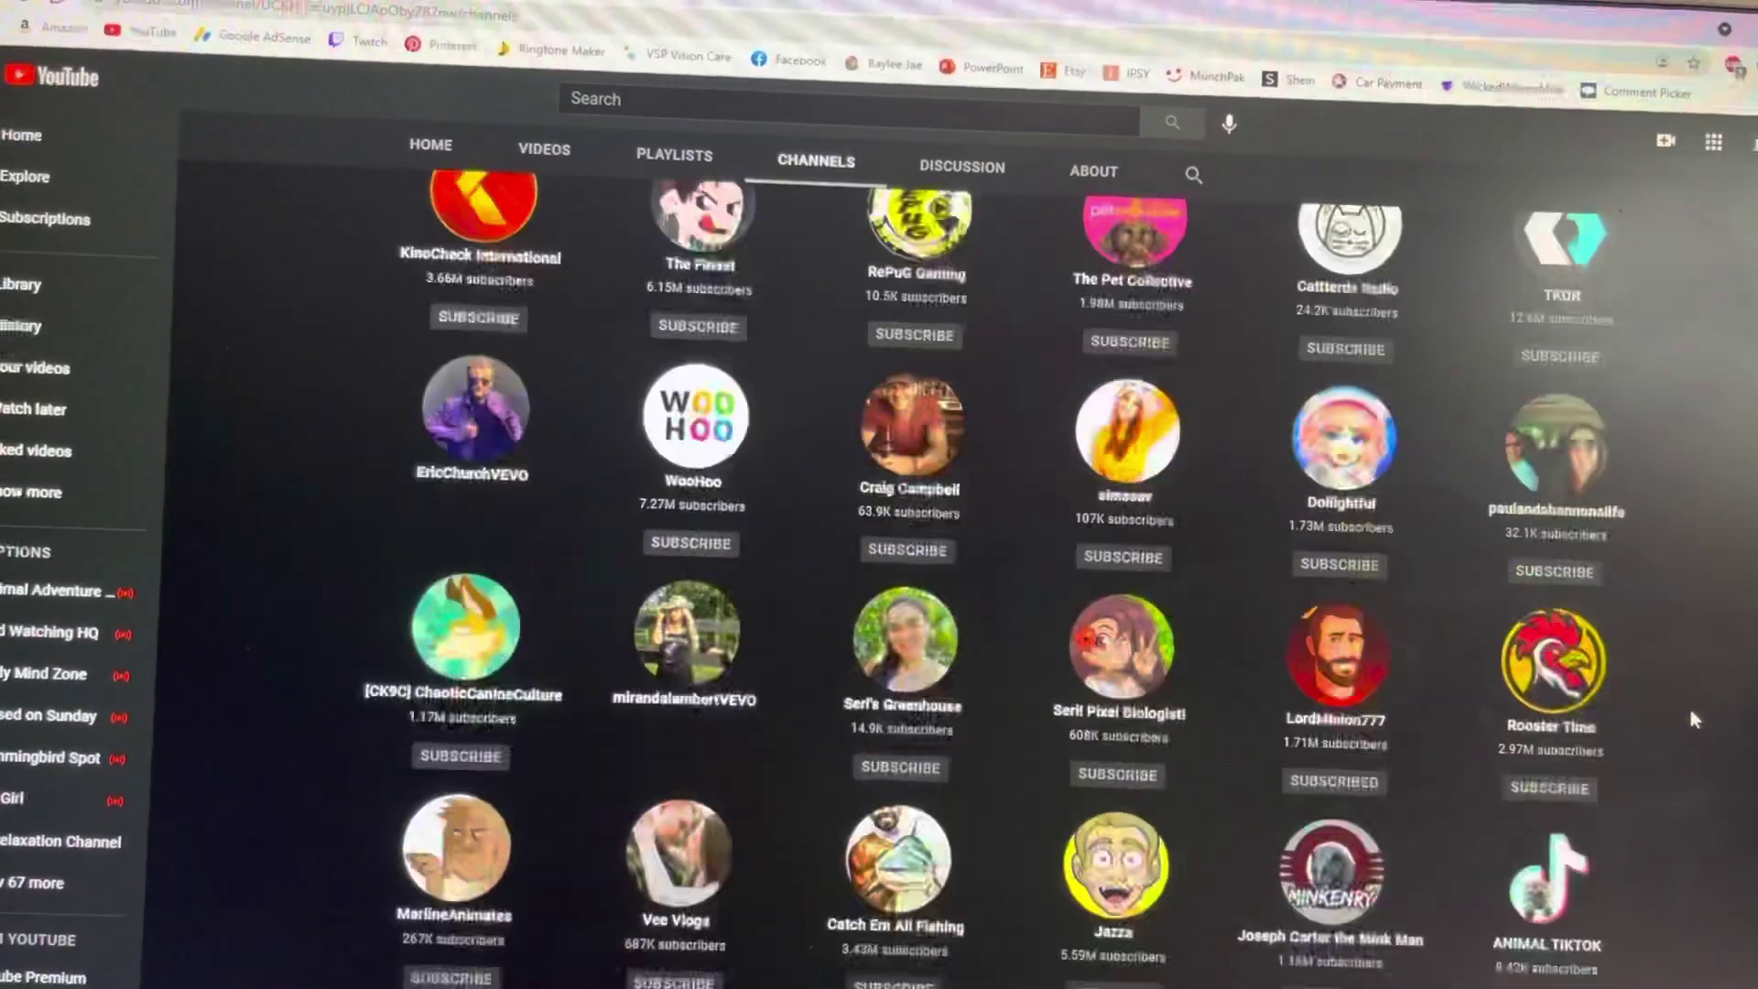
{"action": "scroll", "coordinate": [1691, 710], "scroll_direction": "down", "scroll_amount": 1}
{"action": "scroll", "coordinate": [1691, 715], "scroll_direction": "down", "scroll_amount": 1}
{"action": "scroll", "coordinate": [1690, 714], "scroll_direction": "down", "scroll_amount": 1}
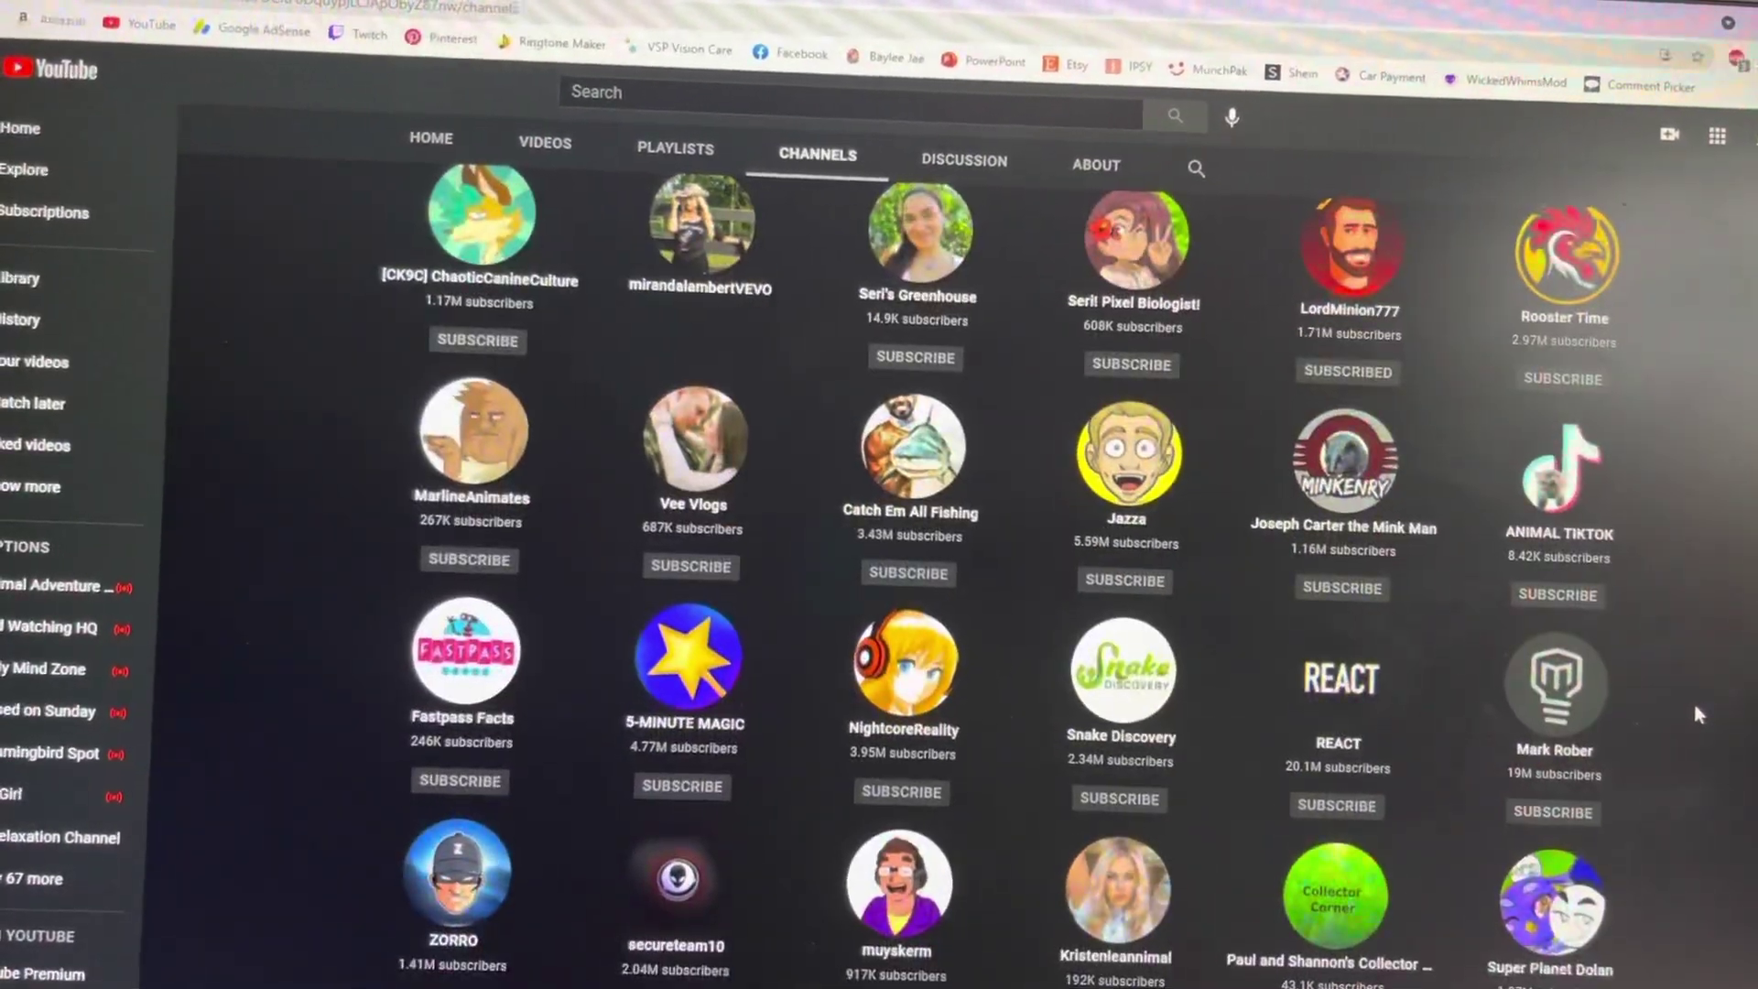
{"action": "scroll", "coordinate": [1687, 709], "scroll_direction": "down", "scroll_amount": 2}
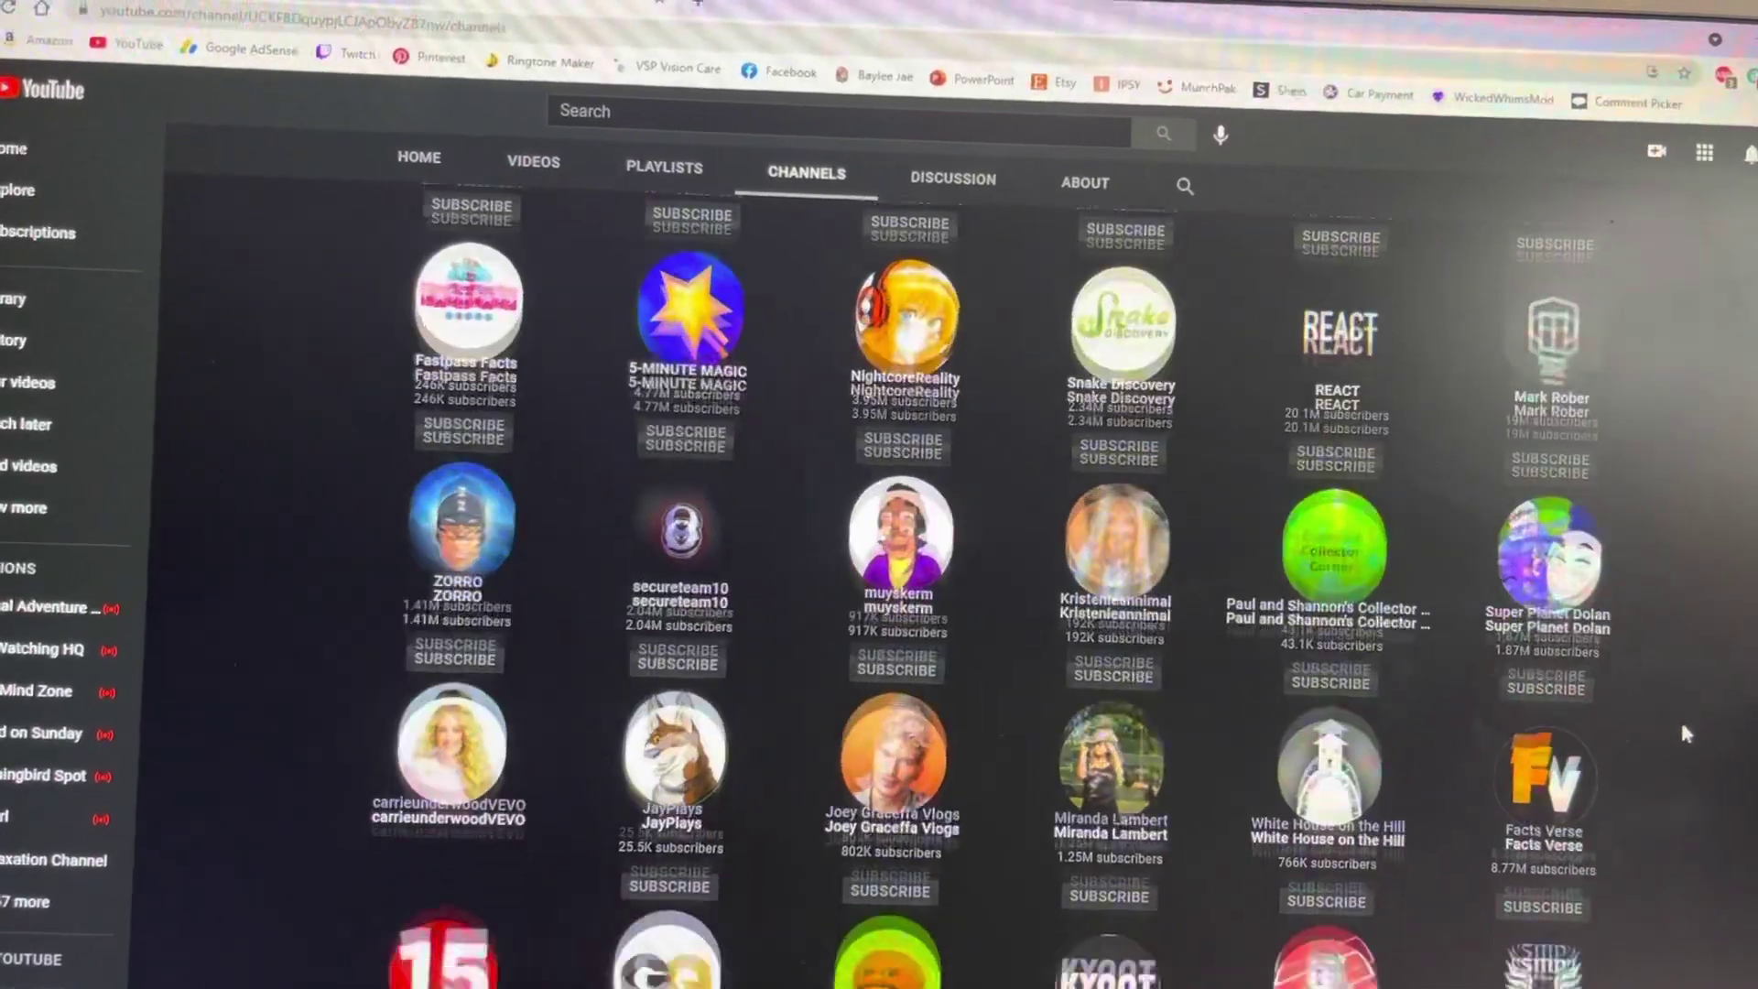
{"action": "scroll", "coordinate": [1680, 717], "scroll_direction": "down", "scroll_amount": 2}
{"action": "scroll", "coordinate": [1696, 728], "scroll_direction": "down", "scroll_amount": 2}
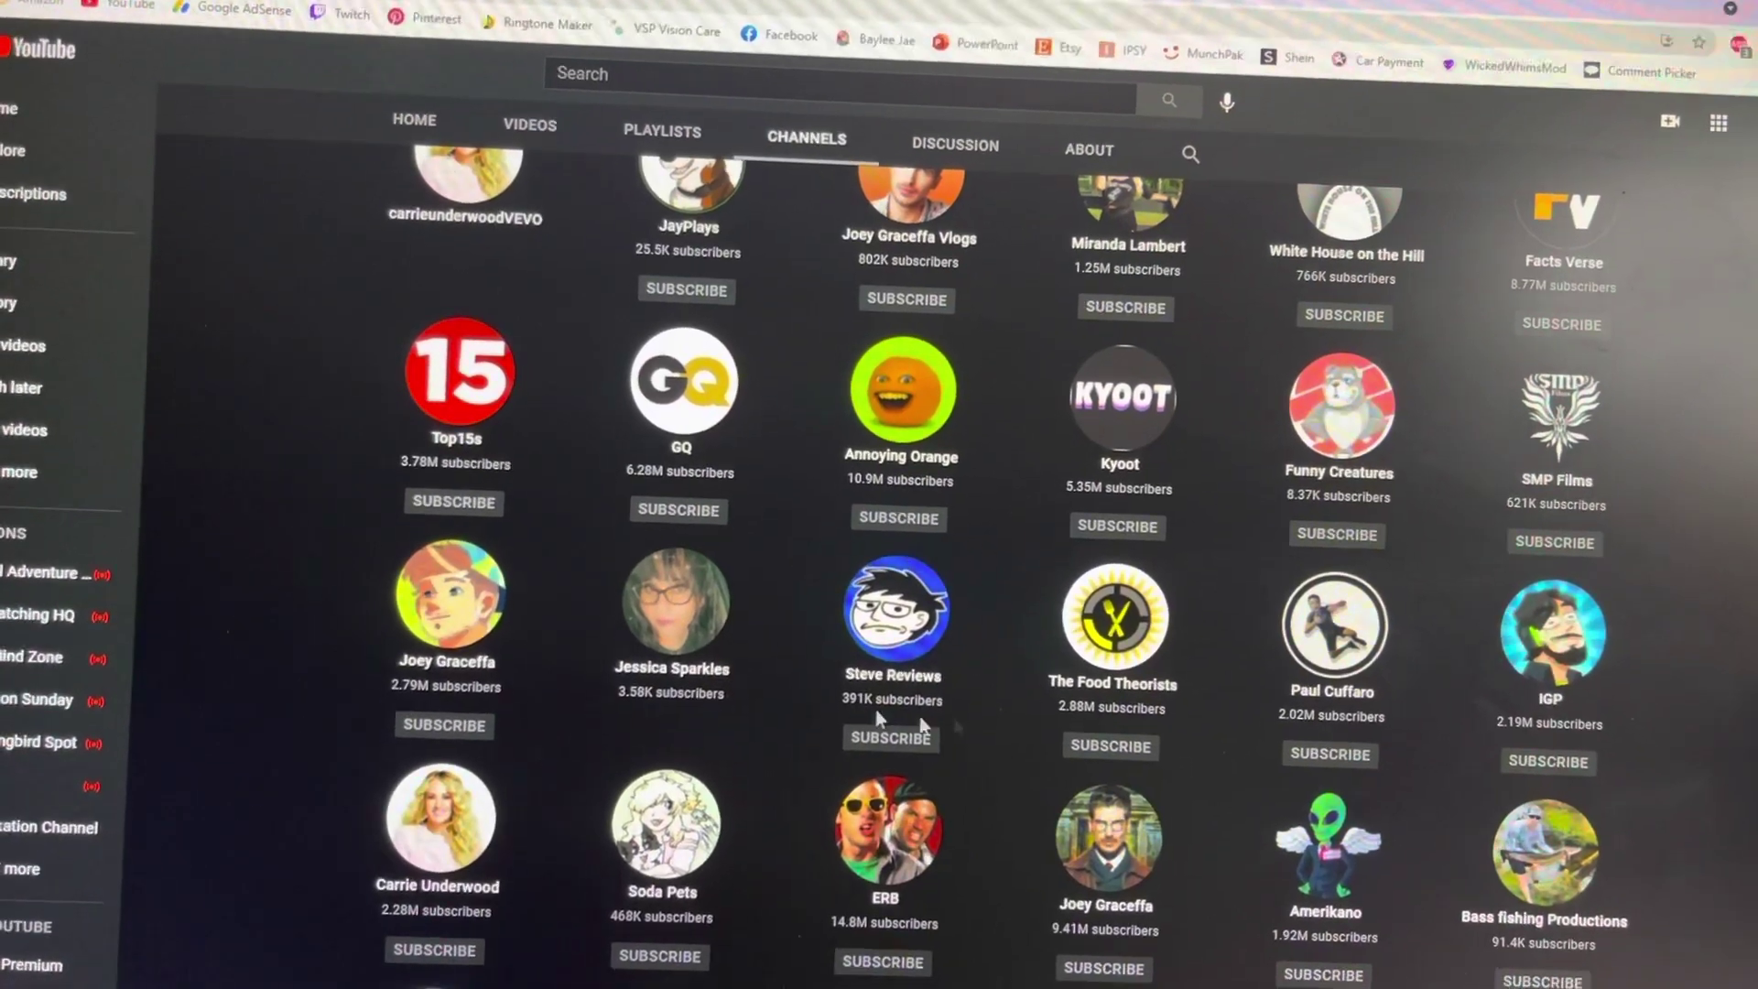
{"action": "scroll", "coordinate": [1716, 722], "scroll_direction": "up", "scroll_amount": 3}
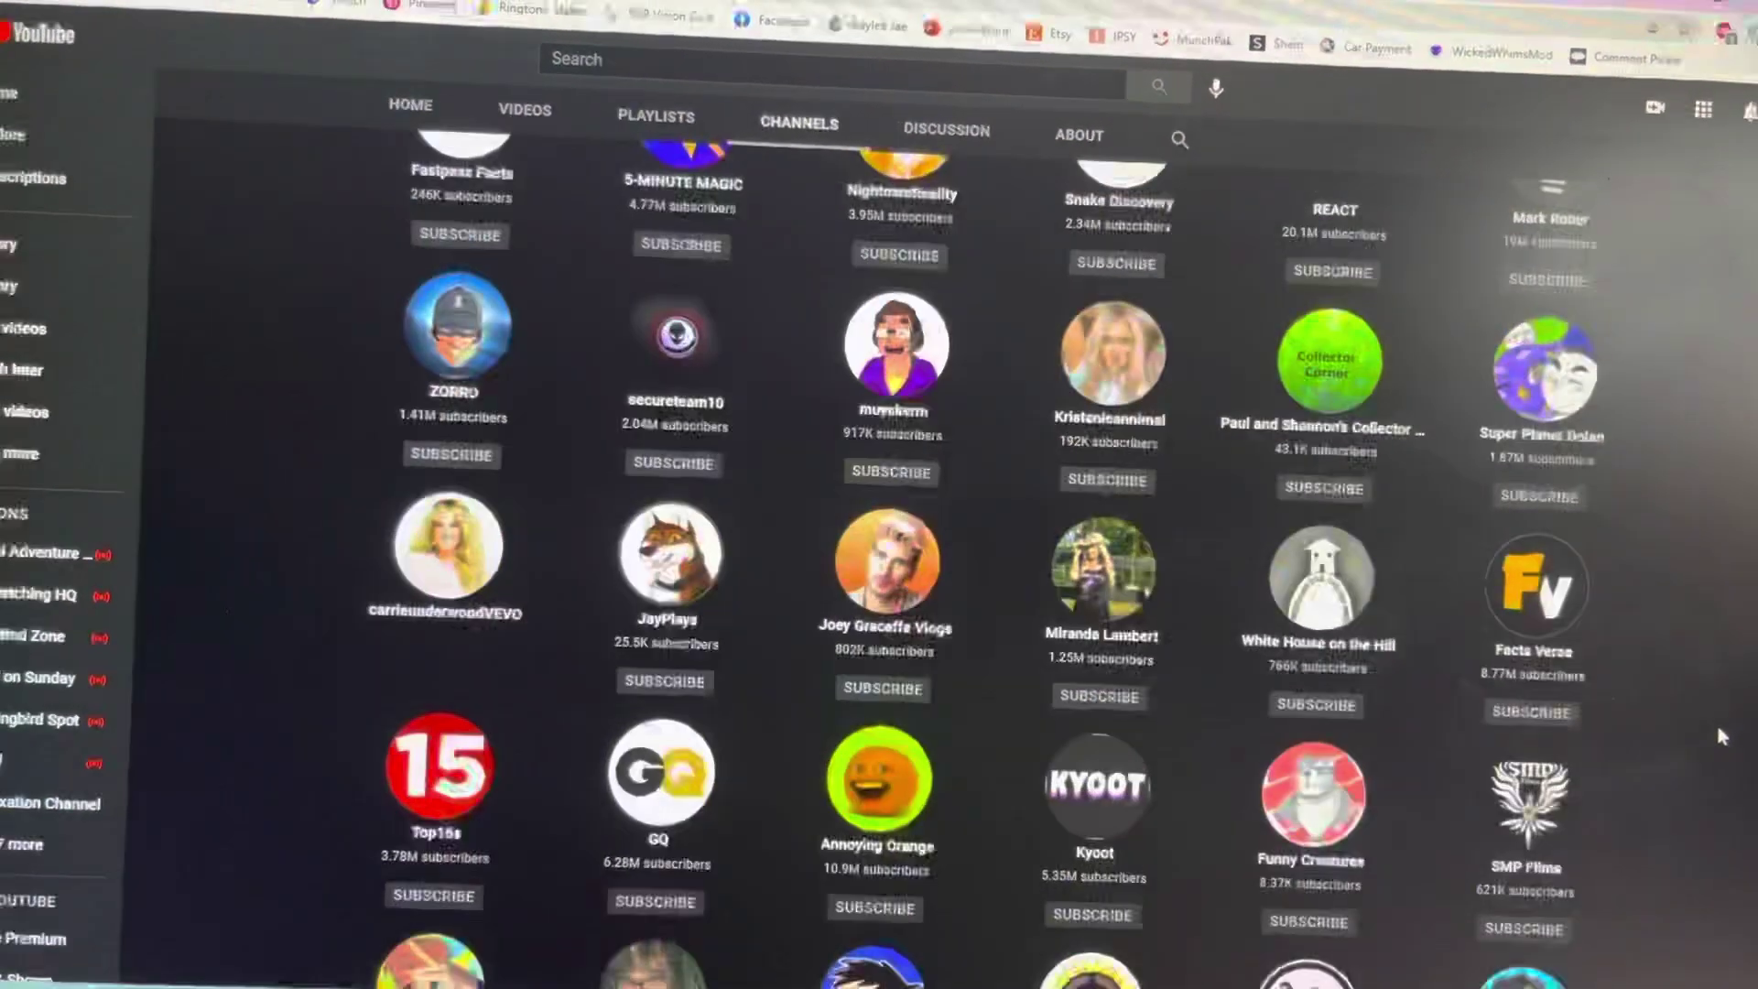
{"action": "scroll", "coordinate": [1716, 724], "scroll_direction": "up", "scroll_amount": 5}
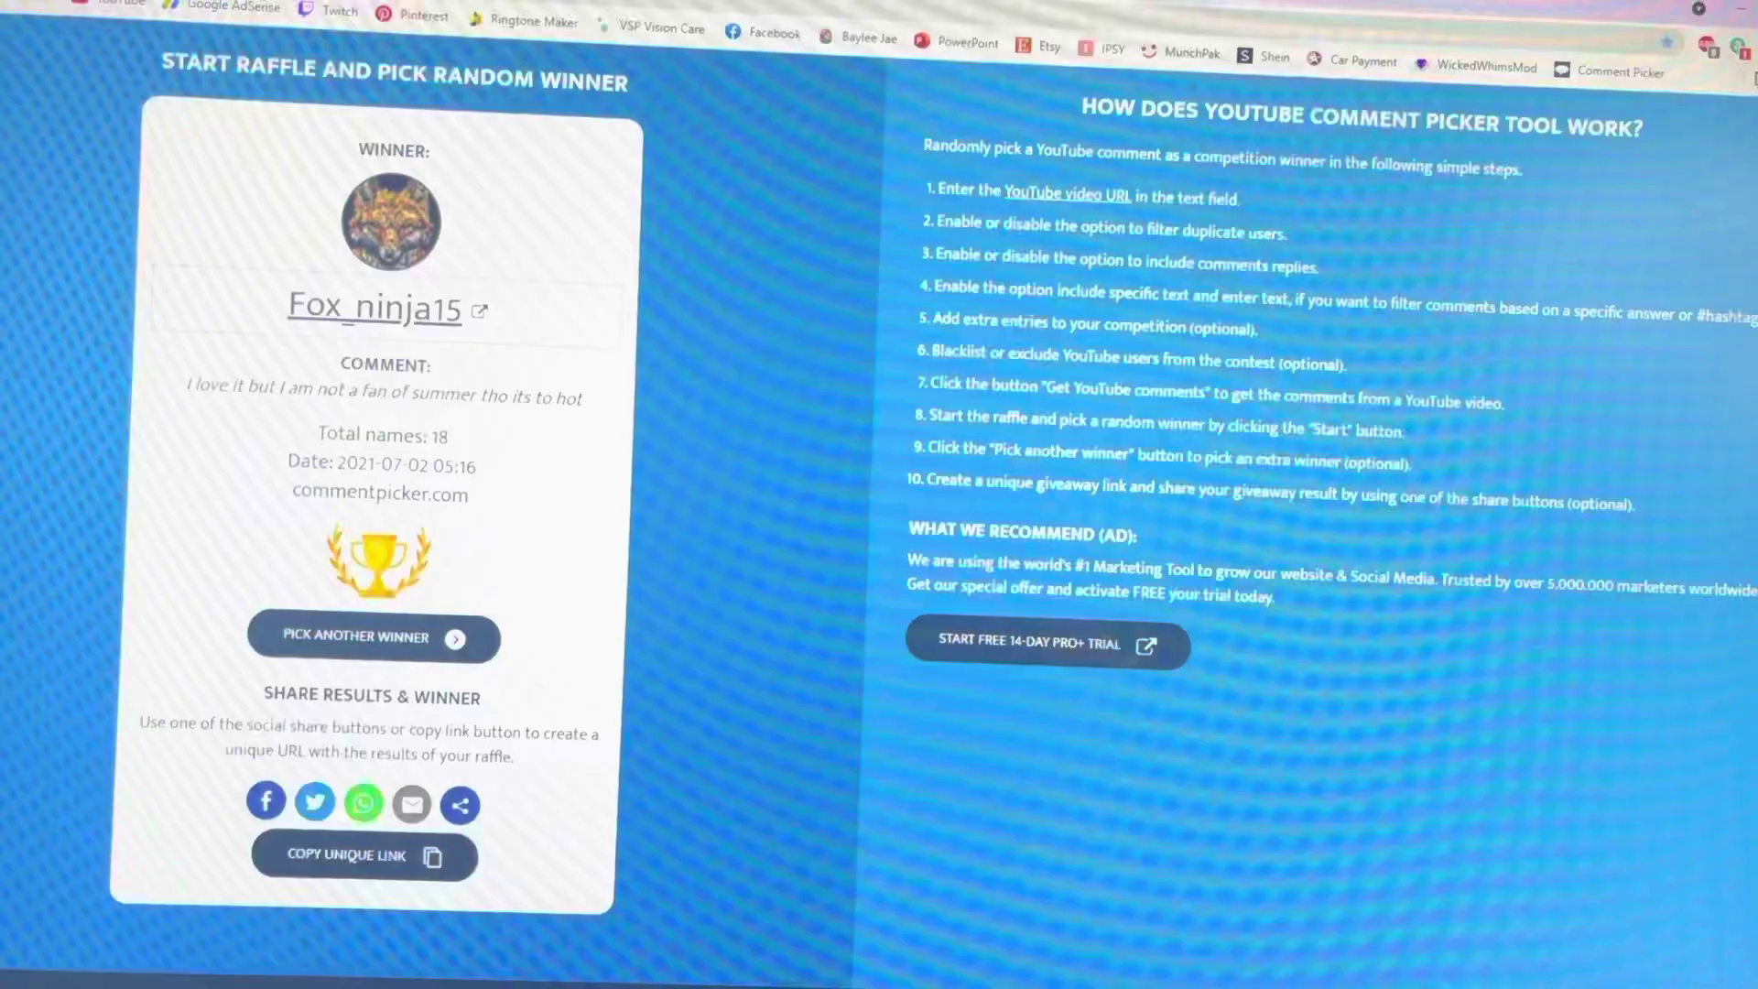
{"action": "scroll", "coordinate": [754, 399], "scroll_direction": "up", "scroll_amount": 5}
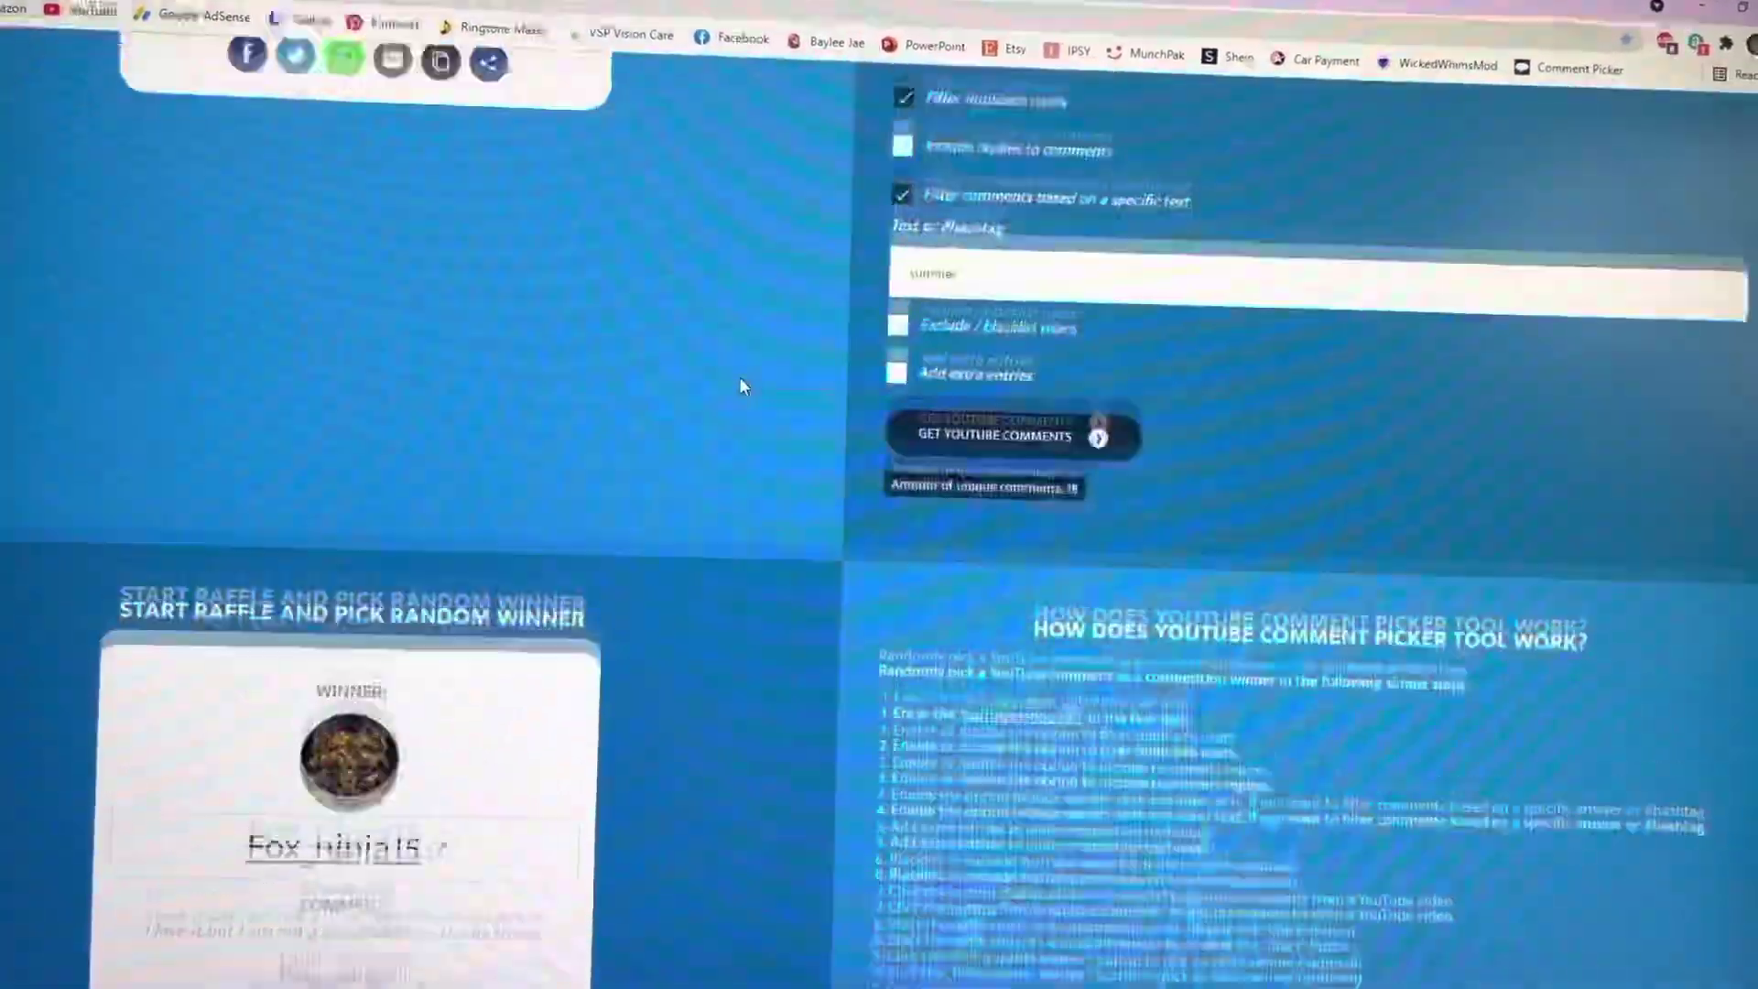
{"action": "scroll", "coordinate": [739, 374], "scroll_direction": "up", "scroll_amount": 3}
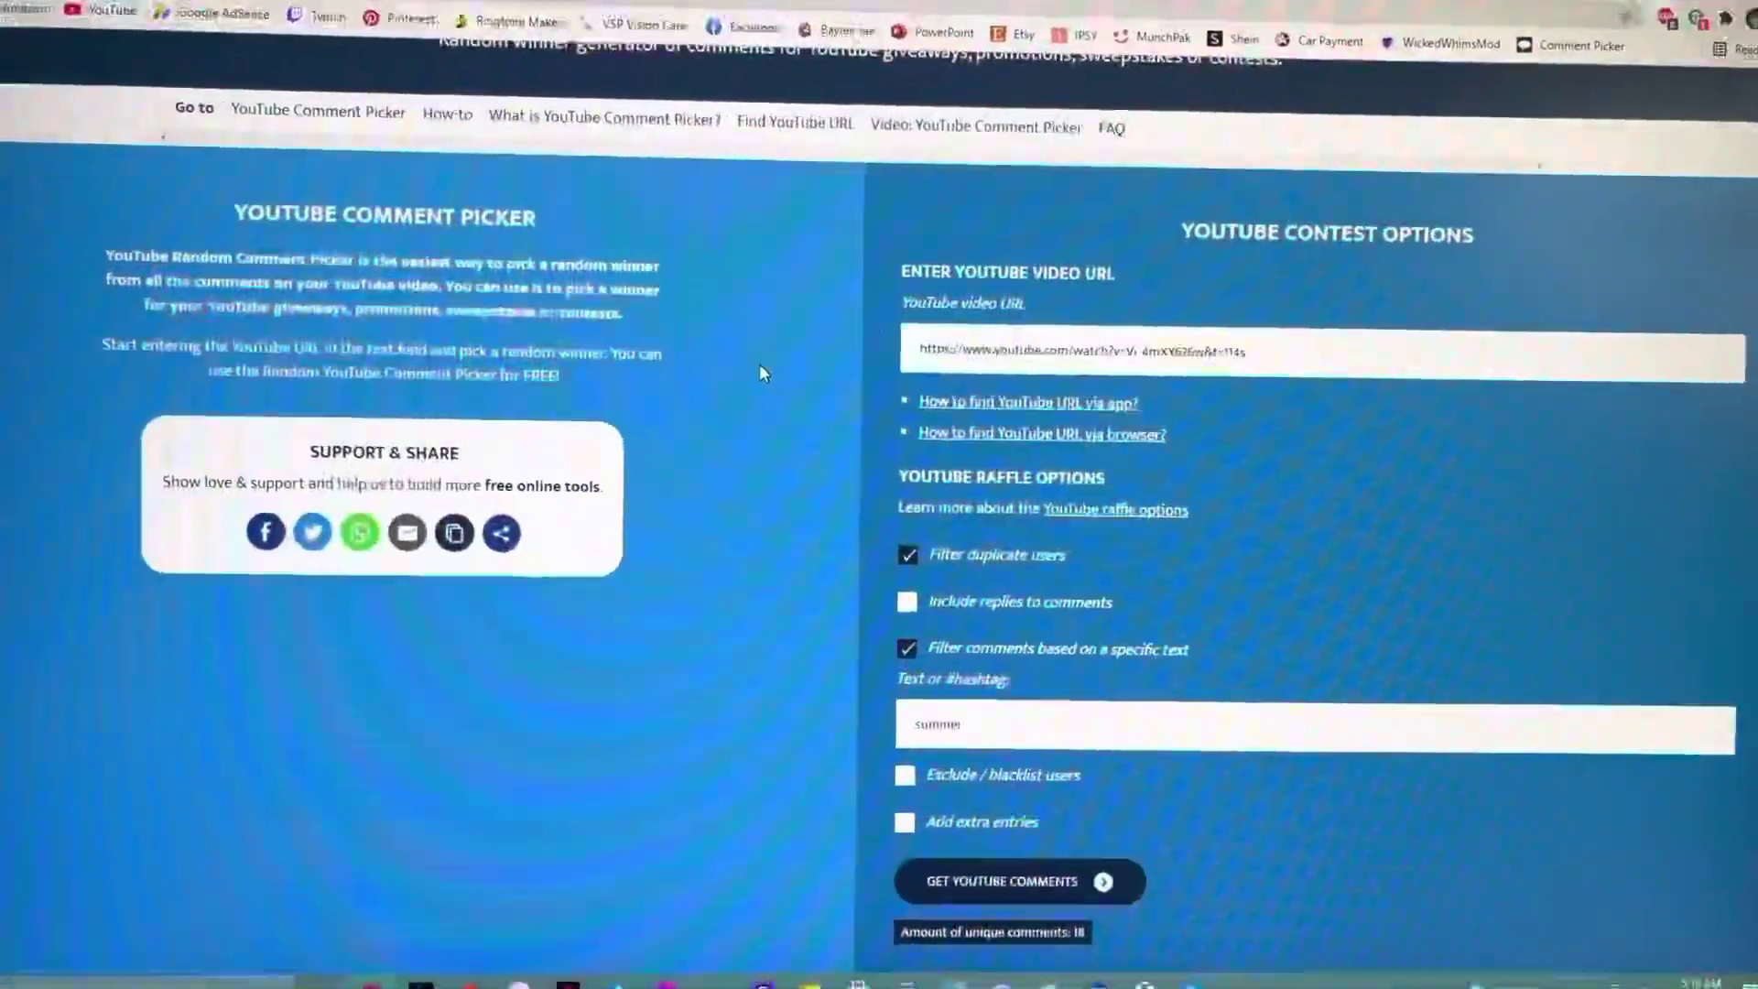